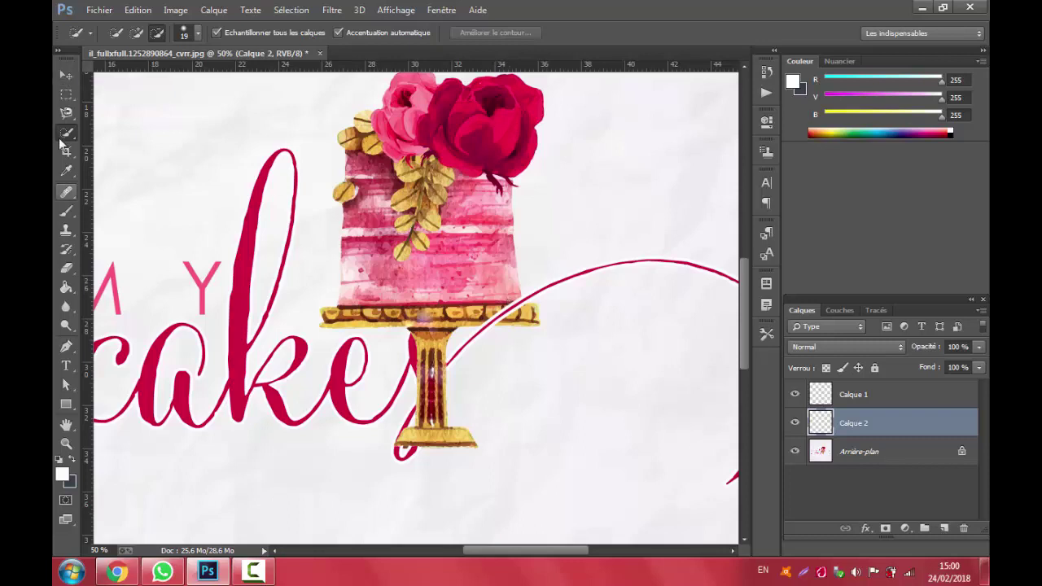
Quick-select the left end of the gold cake base and copy it to a new layer.
{"action": "left_click", "coordinate": [330, 313]}
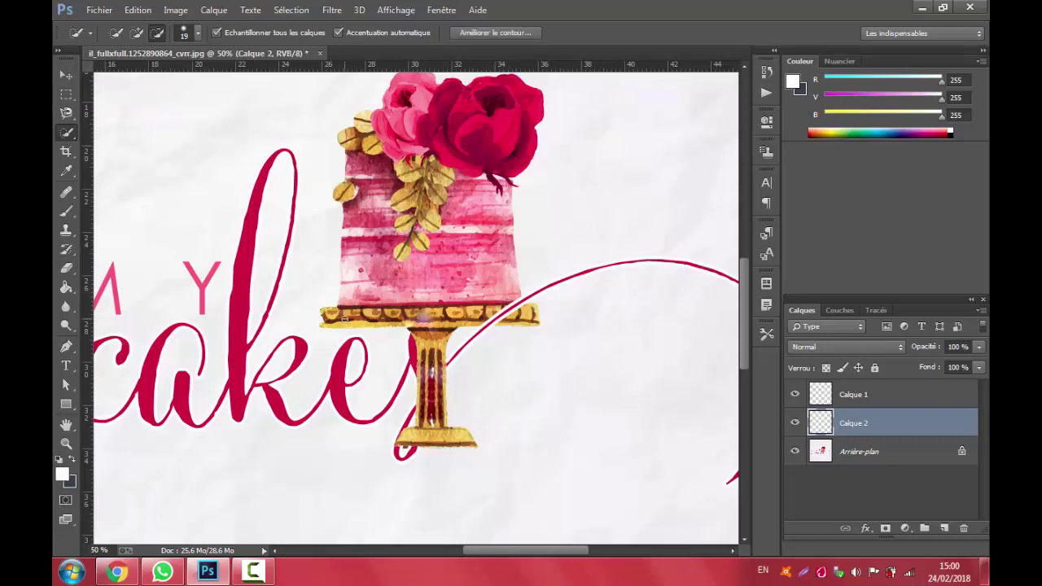
{"action": "left_click", "coordinate": [334, 316], "text": "alt"}
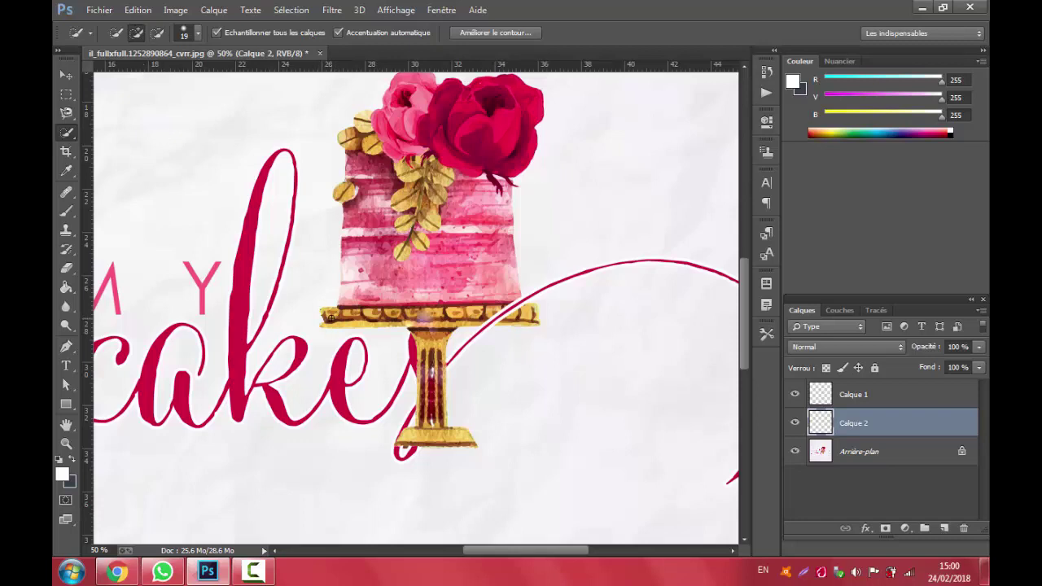
{"action": "mouse_move", "coordinate": [330, 315]}
{"action": "left_mouse_down"}
{"action": "mouse_move", "coordinate": [383, 317]}
{"action": "mouse_move", "coordinate": [328, 323]}
{"action": "left_mouse_up"}
{"action": "right_click", "coordinate": [348, 316]}
{"action": "left_click", "coordinate": [410, 122]}
{"action": "left_click", "coordinate": [521, 223]}
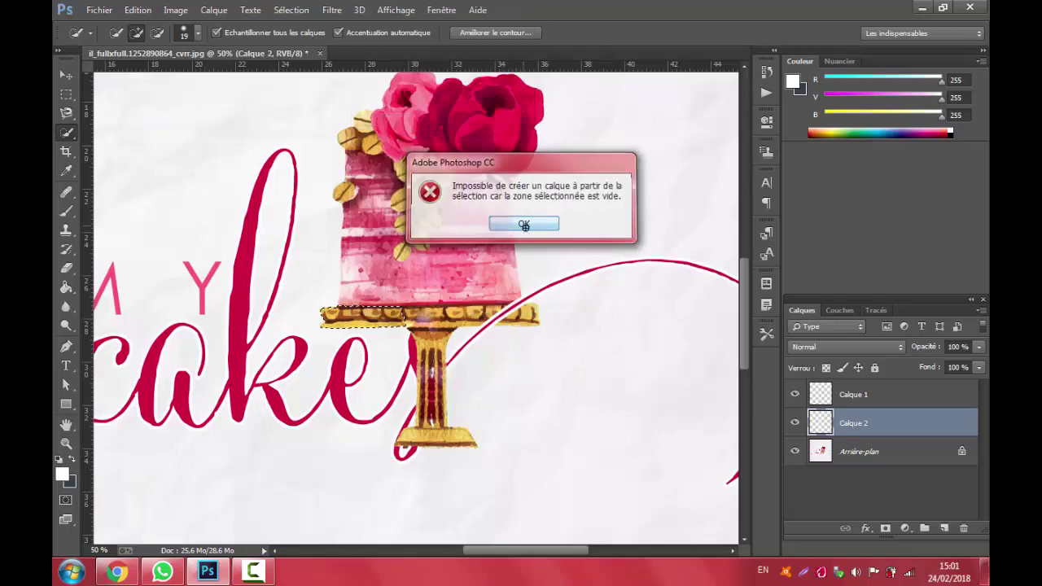
{"action": "key", "text": "alt+bracketleft"}
{"action": "right_click", "coordinate": [371, 317]}
{"action": "left_click", "coordinate": [439, 114]}
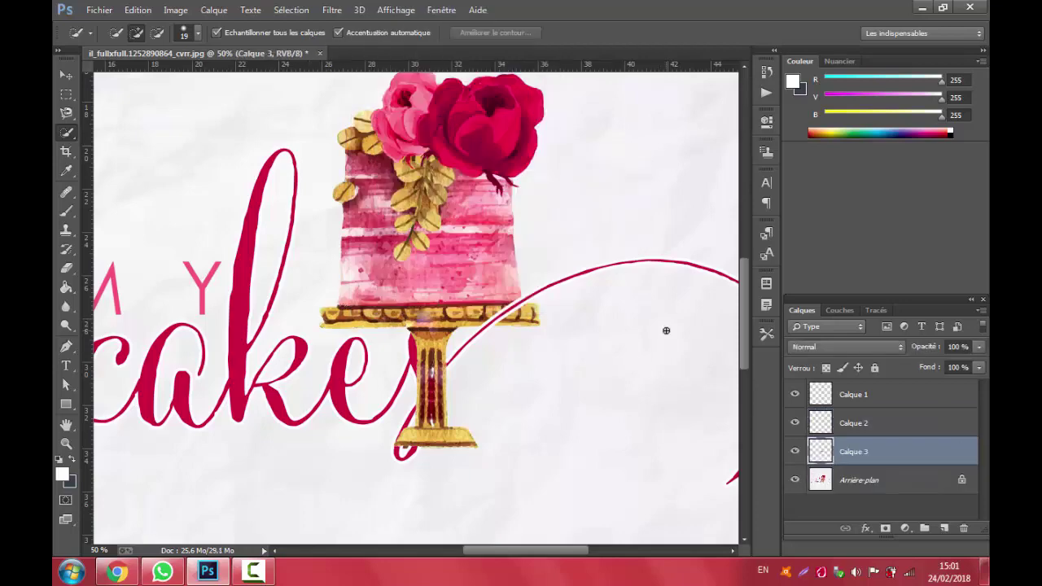
Flip the copied piece horizontally and place it over the base's right end.
{"action": "key", "text": "ctrl+t"}
{"action": "right_click", "coordinate": [388, 322]}
{"action": "left_click", "coordinate": [423, 300]}
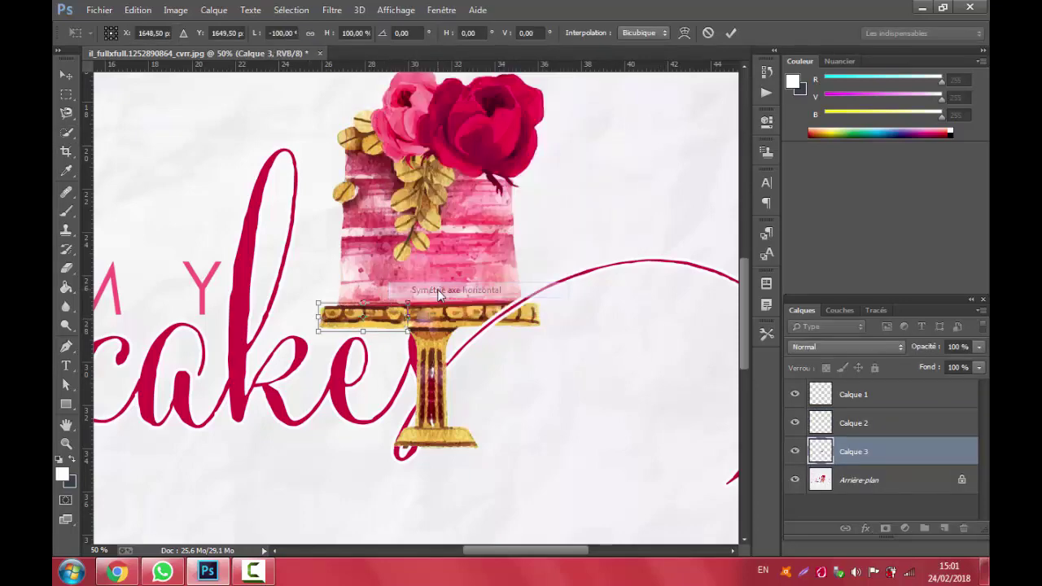
{"action": "left_click_drag", "start_coordinate": [389, 323], "coordinate": [516, 323]}
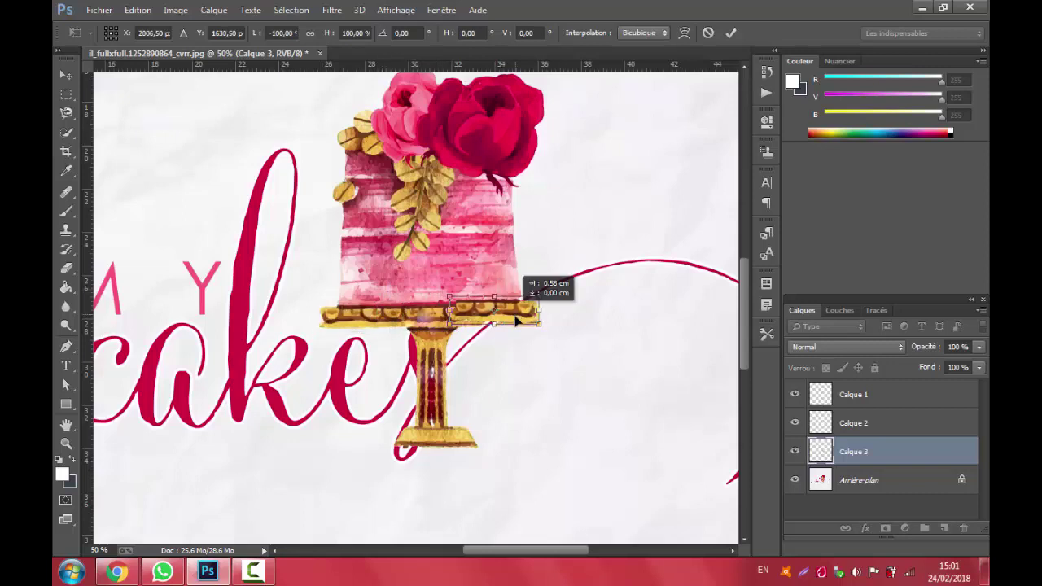
{"action": "key", "text": "Return"}
{"action": "left_click", "coordinate": [66, 131]}
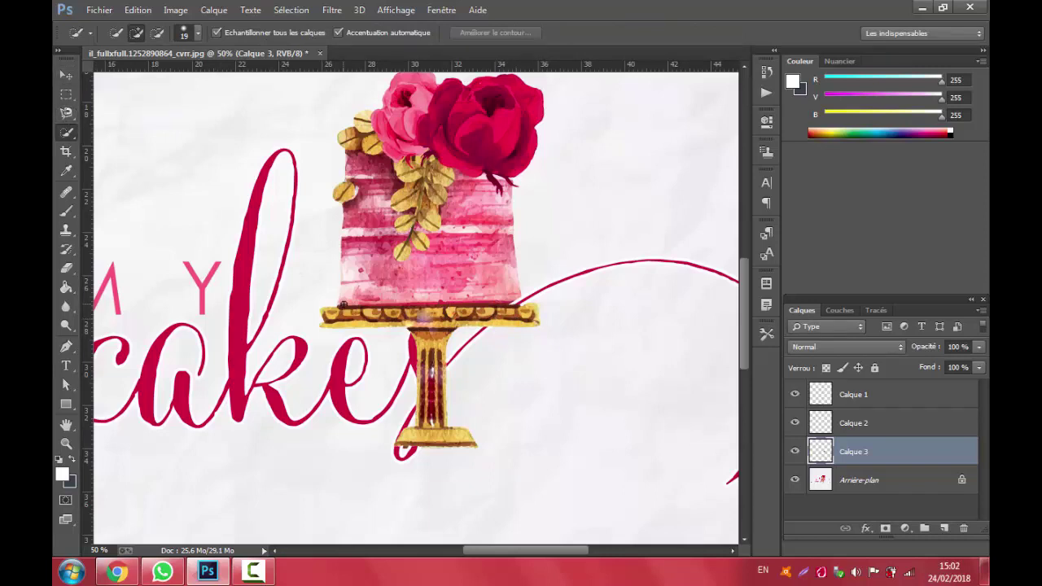
Select a small patch at the cake's lower-left edge and copy it to a new layer.
{"action": "left_click_drag", "start_coordinate": [344, 303], "coordinate": [351, 302]}
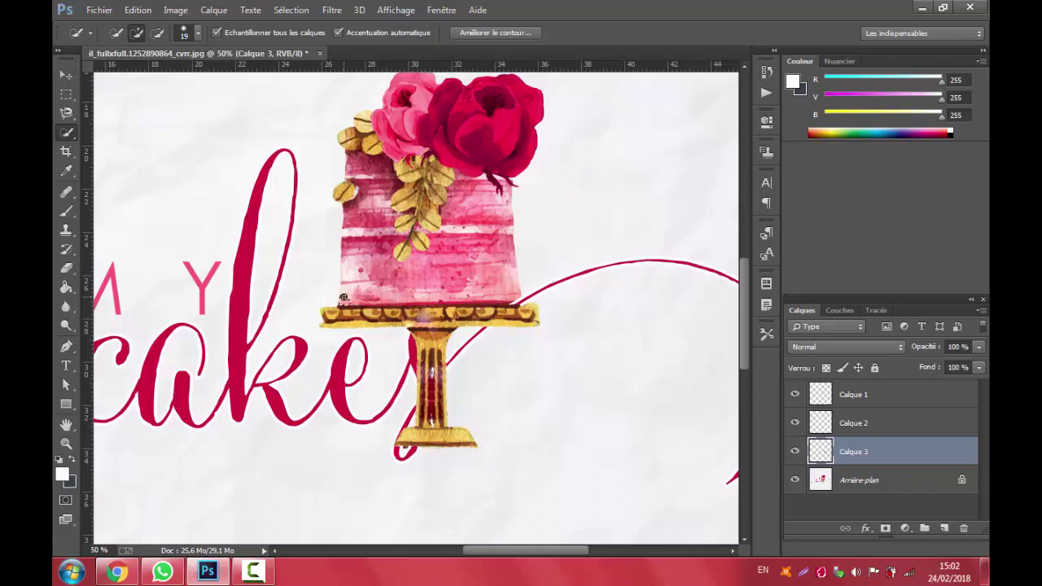
{"action": "right_click", "coordinate": [351, 302]}
{"action": "left_click", "coordinate": [348, 298]}
{"action": "right_click", "coordinate": [349, 298]}
{"action": "left_click", "coordinate": [406, 367]}
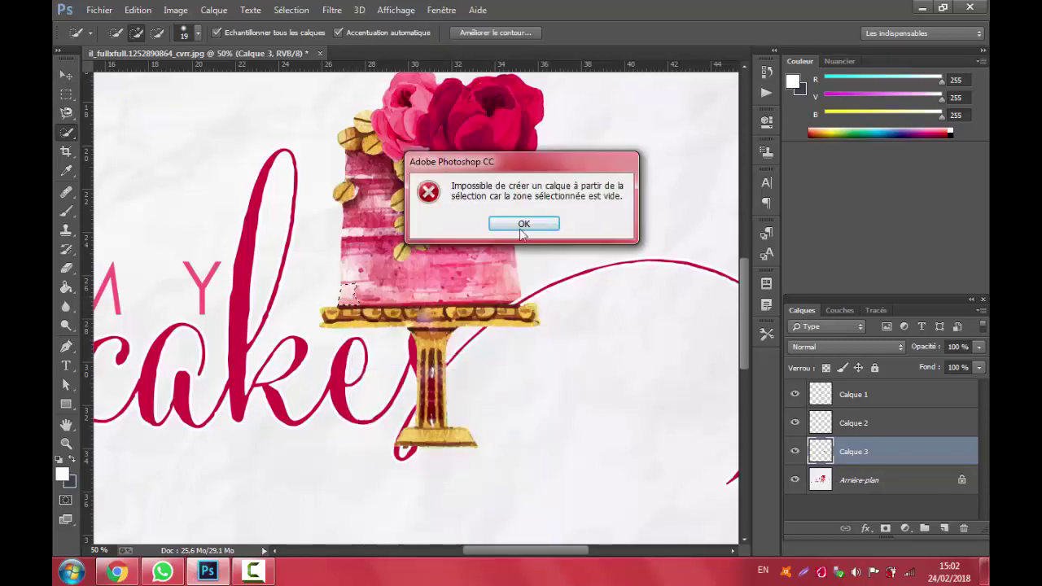
{"action": "left_click", "coordinate": [523, 230]}
{"action": "key", "text": "alt+bracketleft"}
{"action": "right_click", "coordinate": [350, 297]}
{"action": "left_click", "coordinate": [399, 362]}
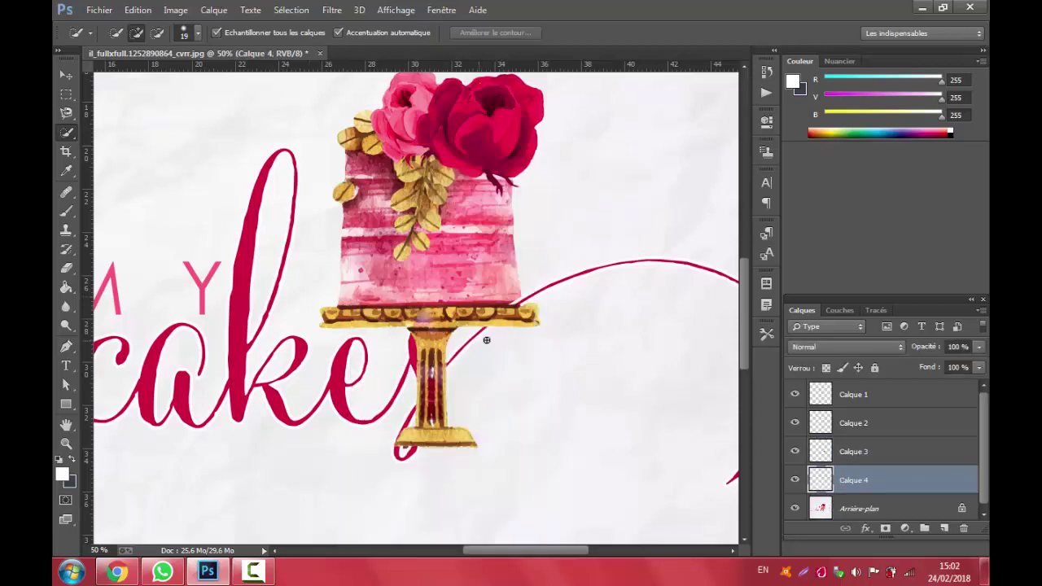
Mirror the patch horizontally and position it at the cake's lower-right edge.
{"action": "key", "text": "ctrl+t"}
{"action": "right_click", "coordinate": [353, 302]}
{"action": "left_click", "coordinate": [445, 530]}
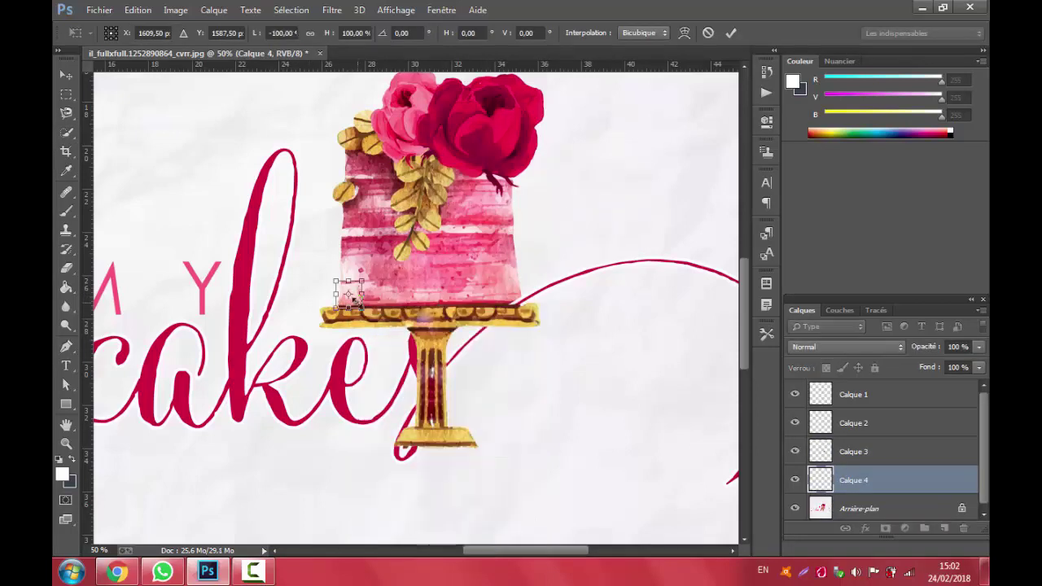
{"action": "left_click_drag", "start_coordinate": [356, 303], "coordinate": [521, 303]}
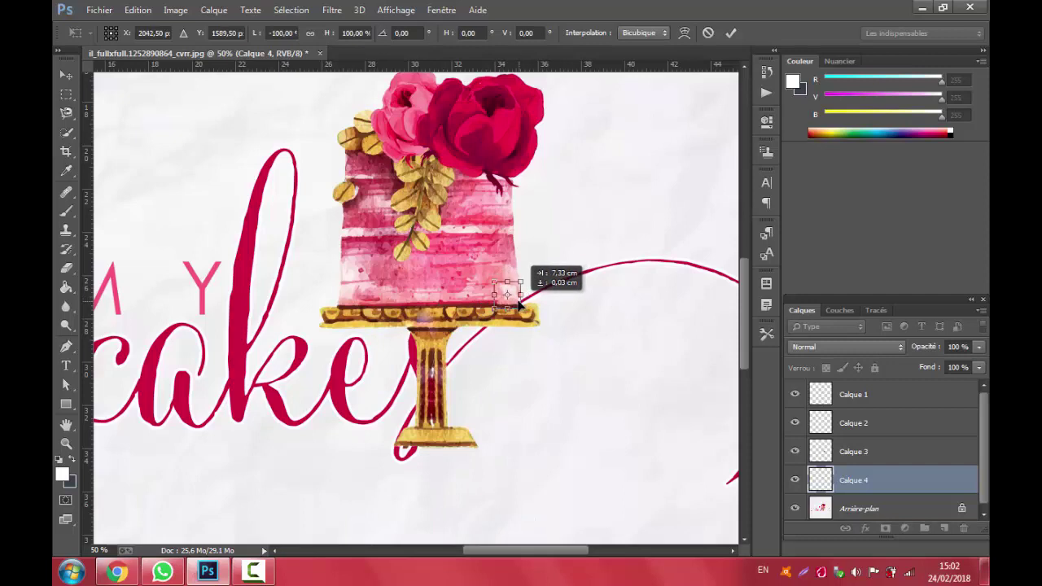
{"action": "key", "text": "Return"}
{"action": "key", "text": "w"}
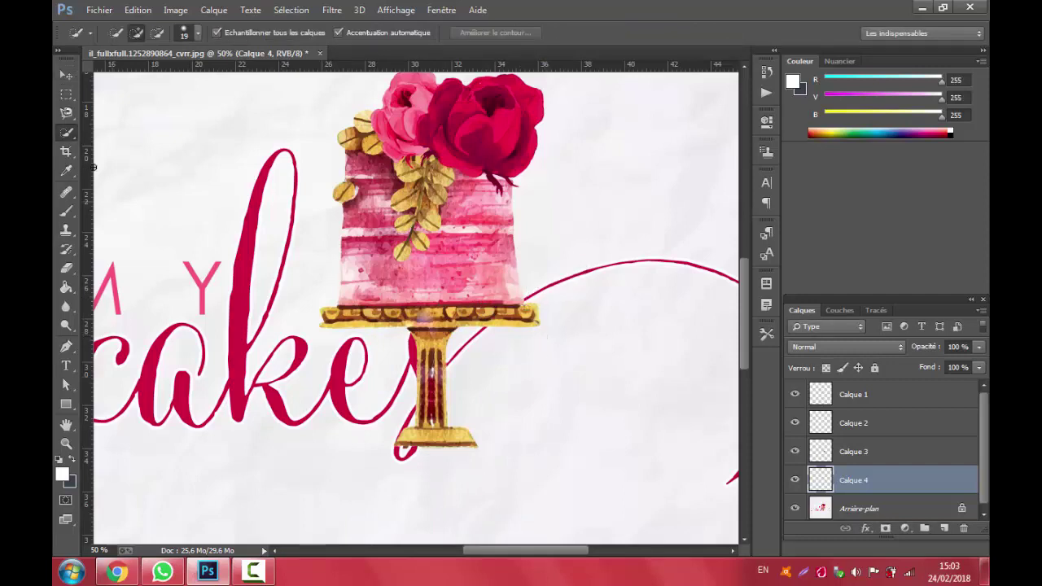
{"action": "key", "text": "v"}
{"action": "left_click_drag", "start_coordinate": [506, 295], "coordinate": [513, 301]}
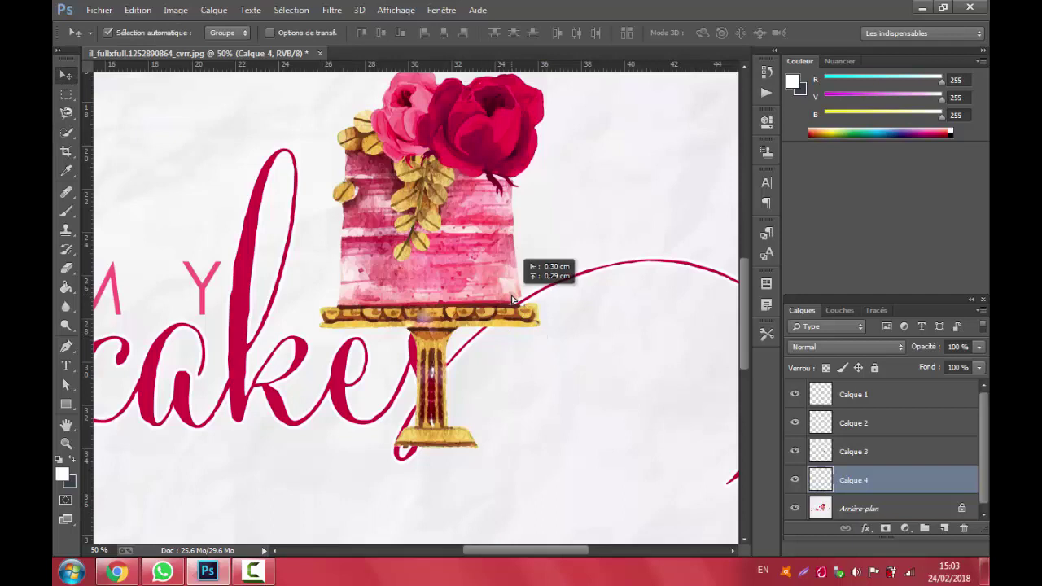
{"action": "left_click", "coordinate": [549, 351]}
{"action": "left_click", "coordinate": [67, 192]}
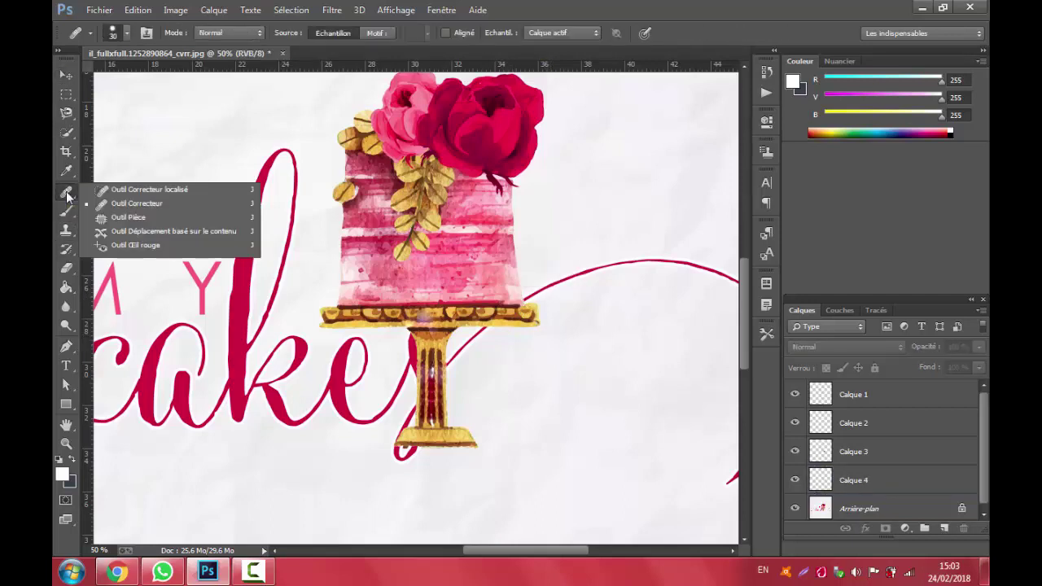
{"action": "left_click", "coordinate": [122, 207]}
{"action": "left_click", "coordinate": [861, 508]}
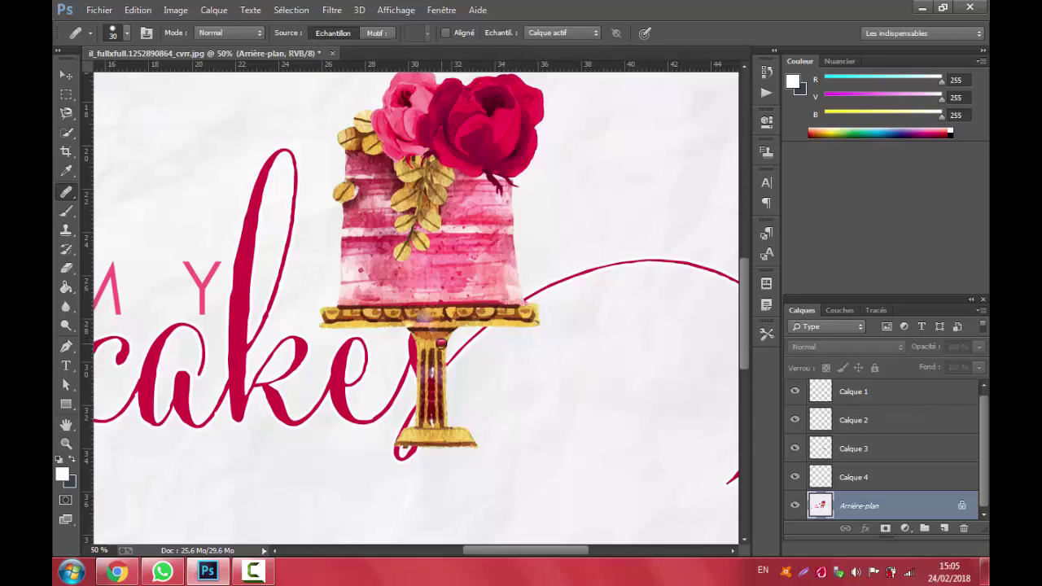
{"action": "left_click", "coordinate": [486, 374]}
{"action": "left_click", "coordinate": [922, 7]}
{"action": "right_click", "coordinate": [443, 218]}
{"action": "mouse_move", "coordinate": [497, 307]}
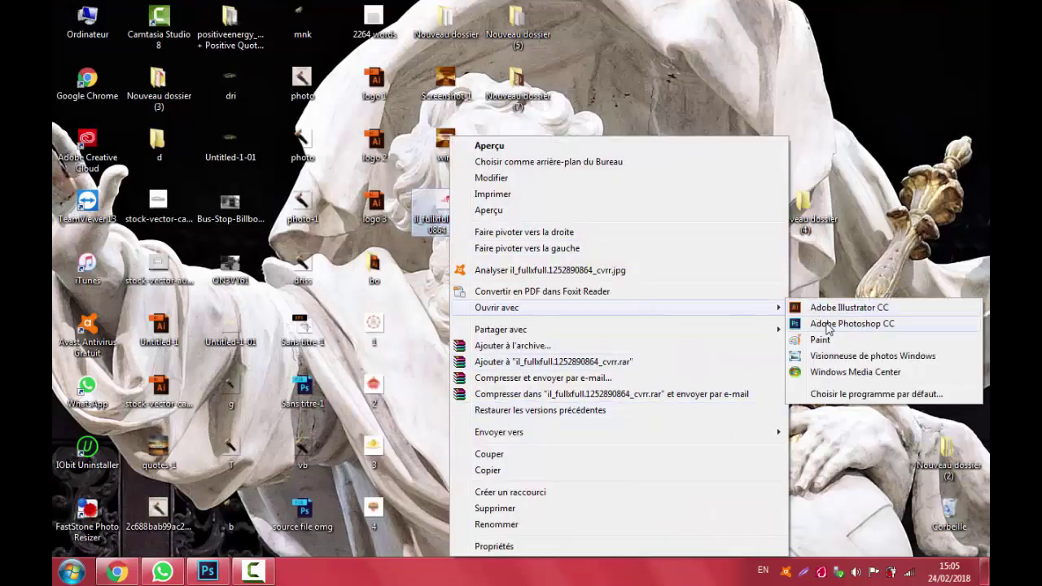
{"action": "left_click", "coordinate": [825, 322]}
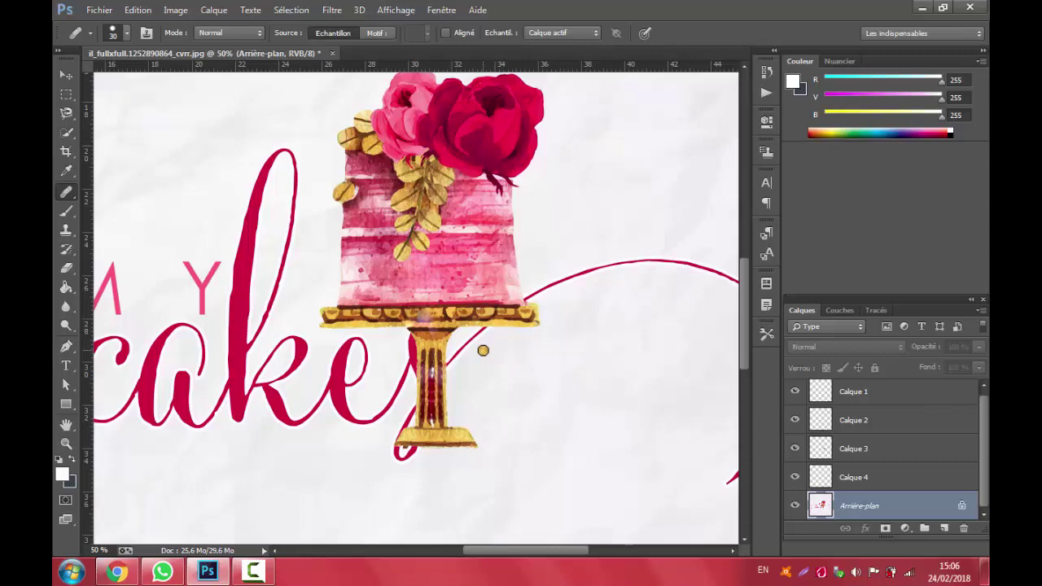
Sample the cake stand's brown as the brush colour.
{"action": "key", "text": "i"}
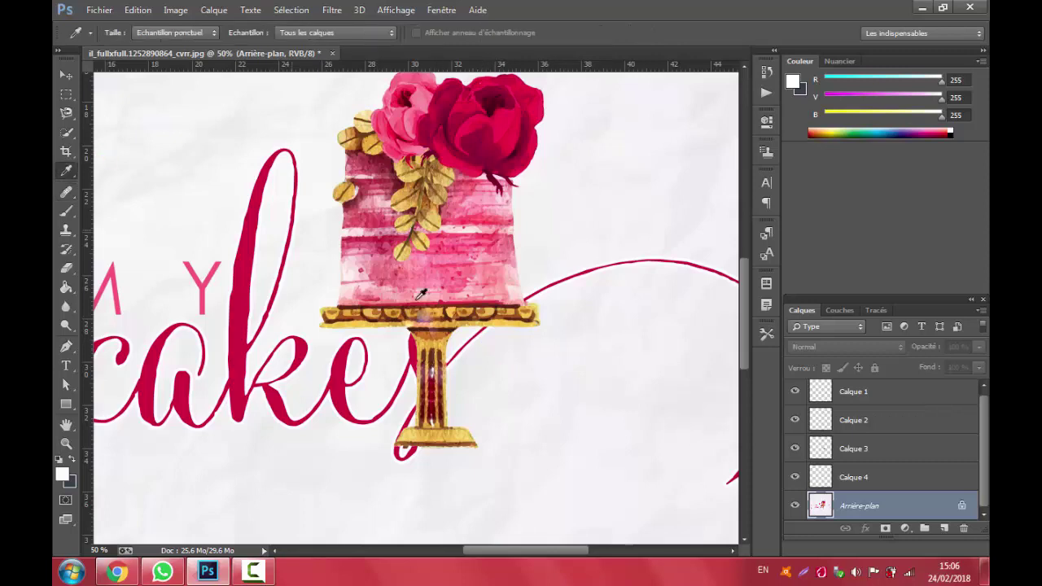
{"action": "left_click", "coordinate": [436, 350]}
{"action": "key", "text": "b"}
{"action": "right_click", "coordinate": [417, 340]}
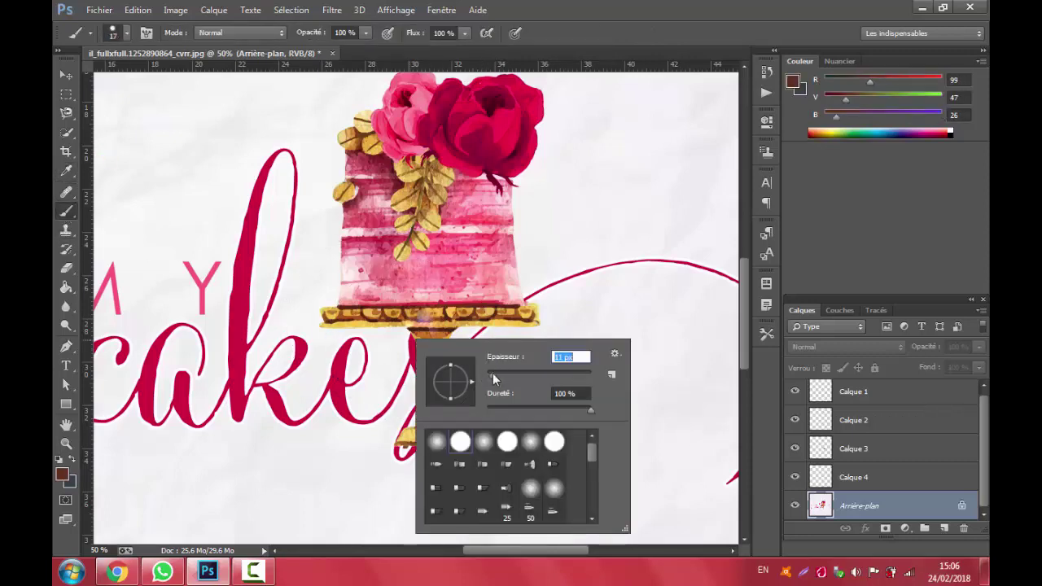
{"action": "left_click", "coordinate": [413, 329]}
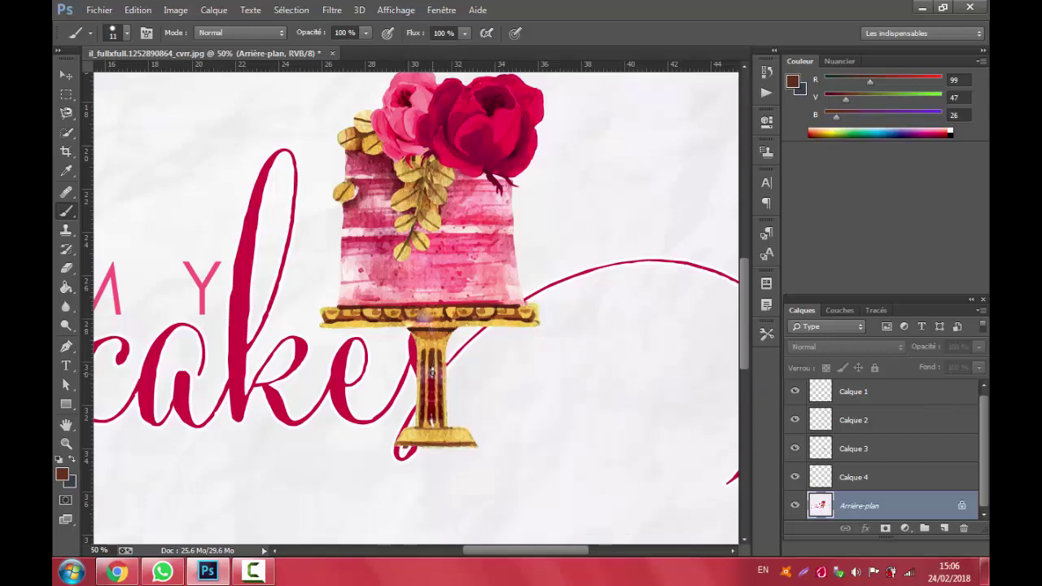
Unlock Arrière-plan and merge Calques 1–4 into one layer.
{"action": "left_click", "coordinate": [958, 505]}
{"action": "left_click", "coordinate": [875, 477]}
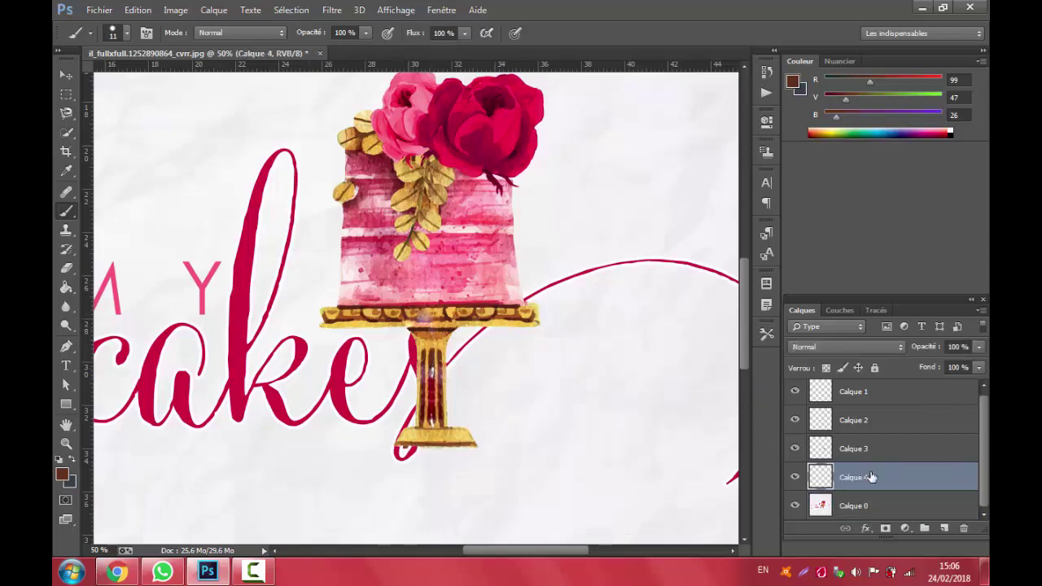
{"action": "left_click", "coordinate": [878, 450], "text": "ctrl"}
{"action": "left_click", "coordinate": [879, 420], "text": "ctrl"}
{"action": "left_click", "coordinate": [879, 392], "text": "ctrl"}
{"action": "right_click", "coordinate": [895, 418]}
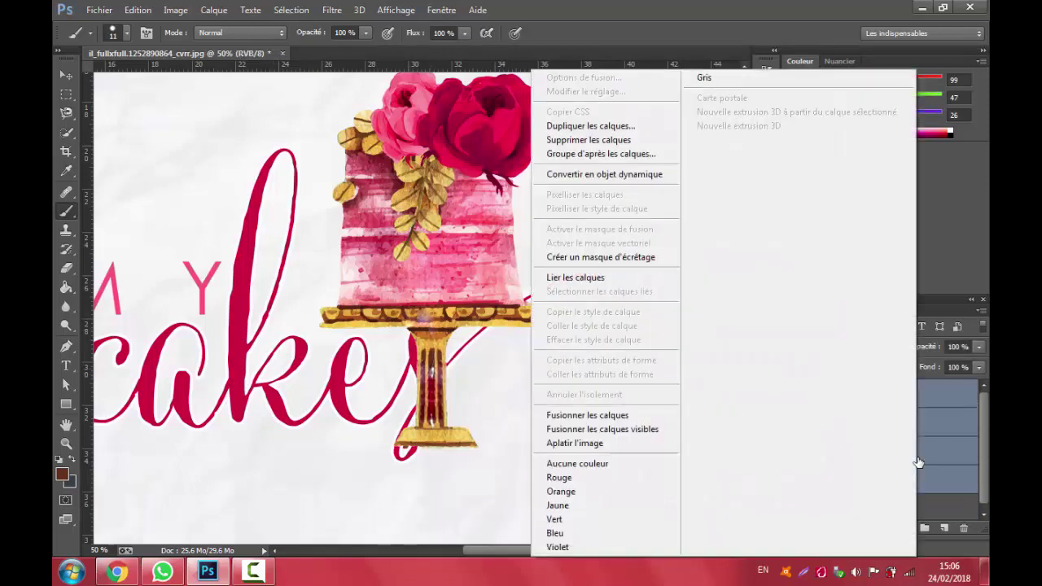
{"action": "left_click", "coordinate": [605, 414]}
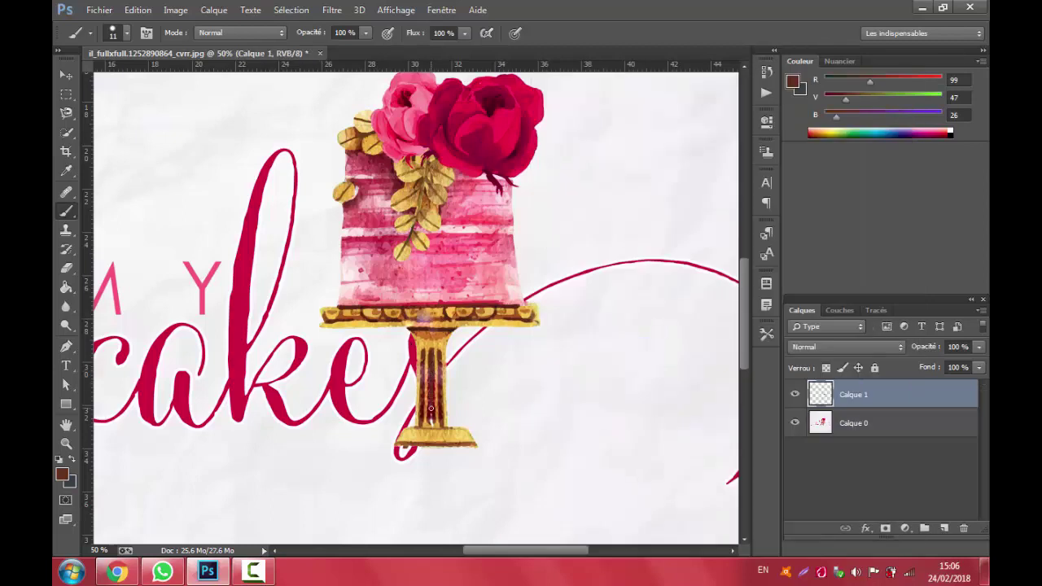
Paint brown strokes down the stand's stem, then gold over its dark stripe.
{"action": "left_click_drag", "start_coordinate": [431, 408], "coordinate": [432, 422]}
{"action": "mouse_move", "coordinate": [421, 380]}
{"action": "left_mouse_down"}
{"action": "mouse_move", "coordinate": [423, 363]}
{"action": "mouse_move", "coordinate": [441, 363]}
{"action": "left_mouse_up"}
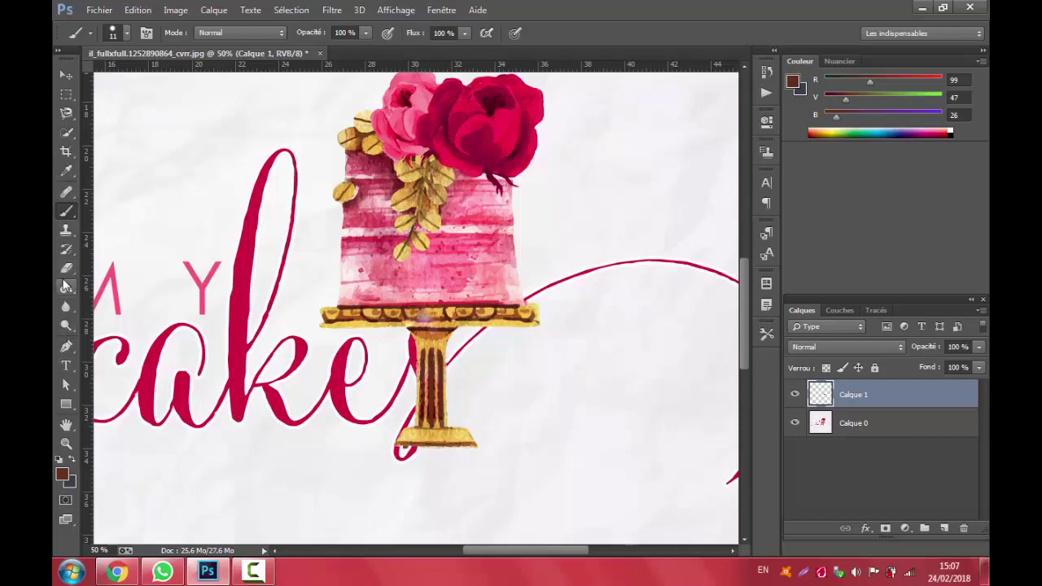
{"action": "left_click", "coordinate": [66, 170]}
{"action": "left_click", "coordinate": [449, 340]}
{"action": "key", "text": "b"}
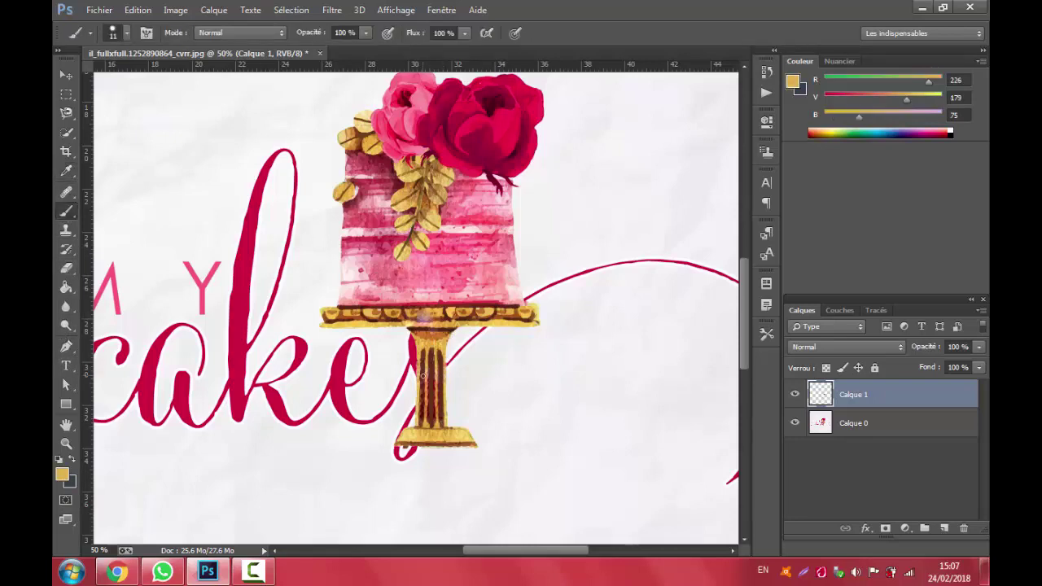
{"action": "mouse_move", "coordinate": [425, 381]}
{"action": "left_mouse_down"}
{"action": "mouse_move", "coordinate": [426, 399]}
{"action": "mouse_move", "coordinate": [435, 399]}
{"action": "left_mouse_up"}
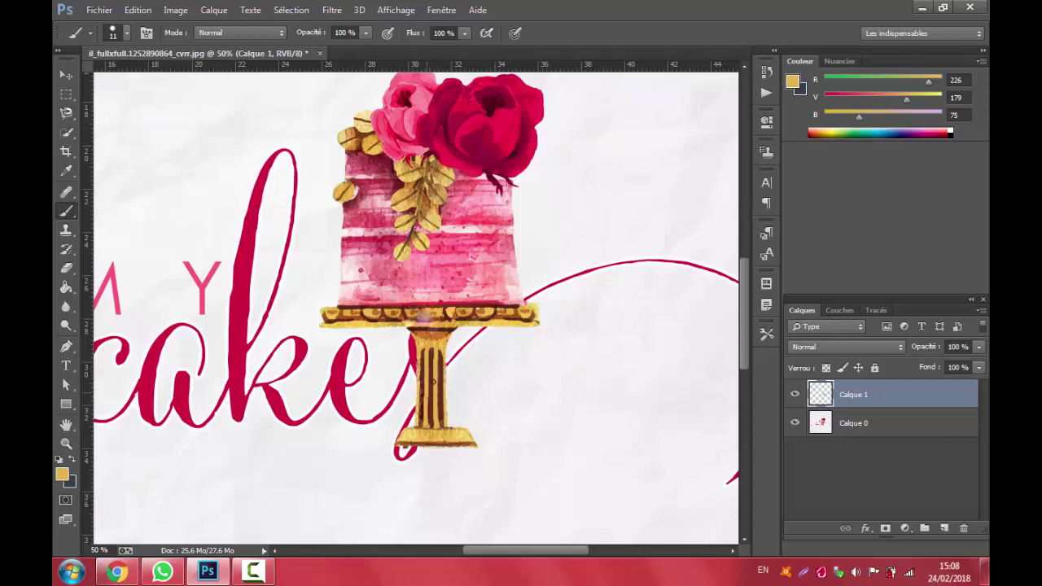
Set the brush size to 8 and sample the stand's darker orange-gold.
{"action": "right_click", "coordinate": [444, 345]}
{"action": "type", "text": "8"}
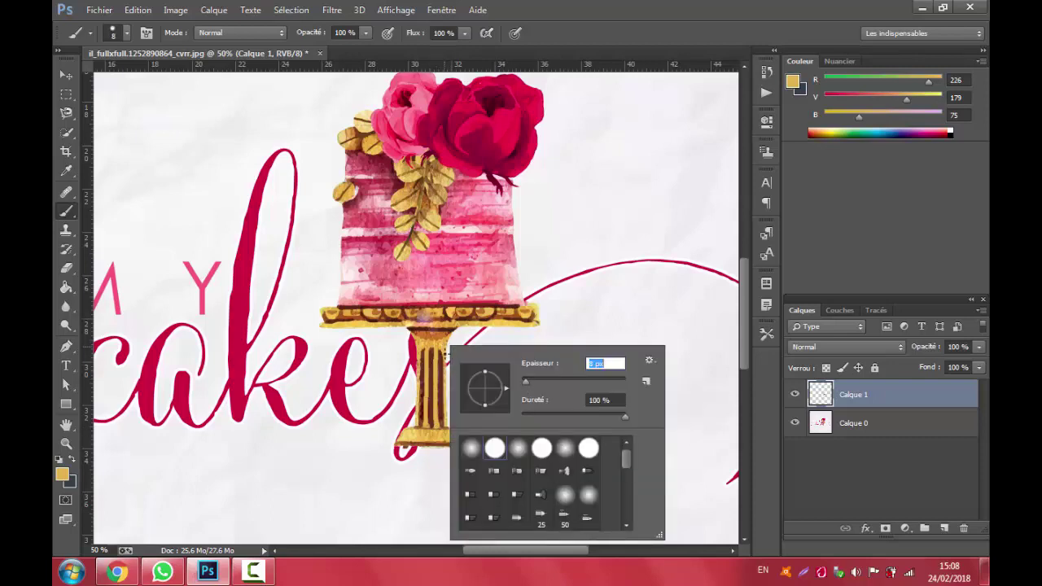
{"action": "key", "text": "Return"}
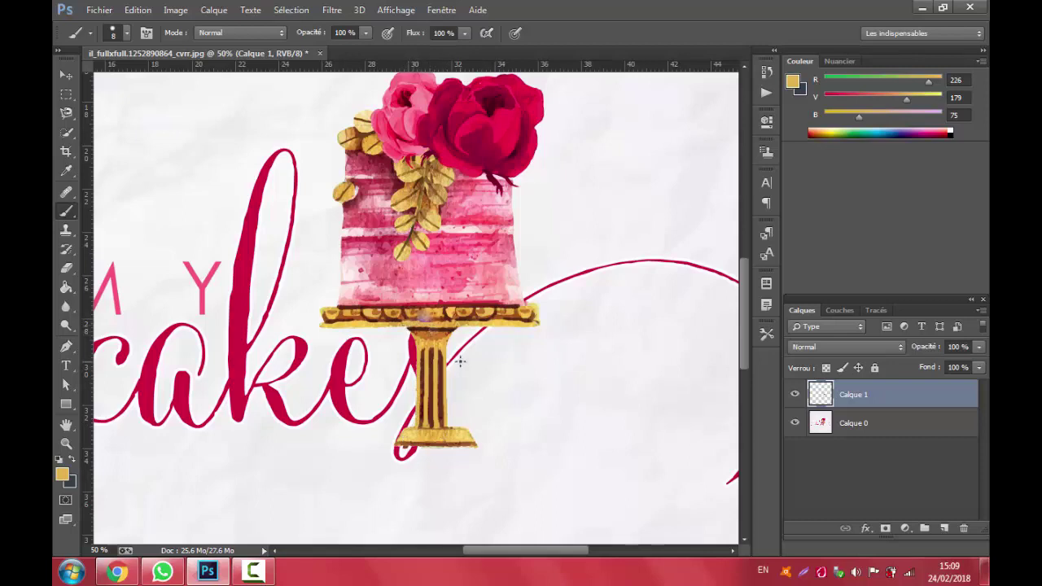
{"action": "left_click", "coordinate": [66, 170]}
{"action": "left_click", "coordinate": [423, 330]}
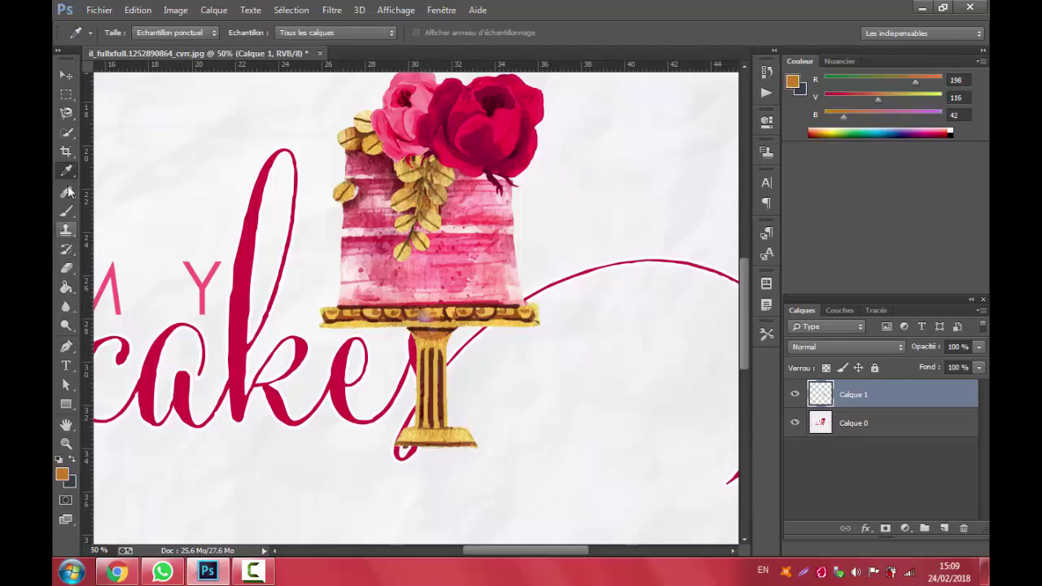
Sample dark brown and paint a short stroke on the stand's top rim.
{"action": "left_click", "coordinate": [67, 211]}
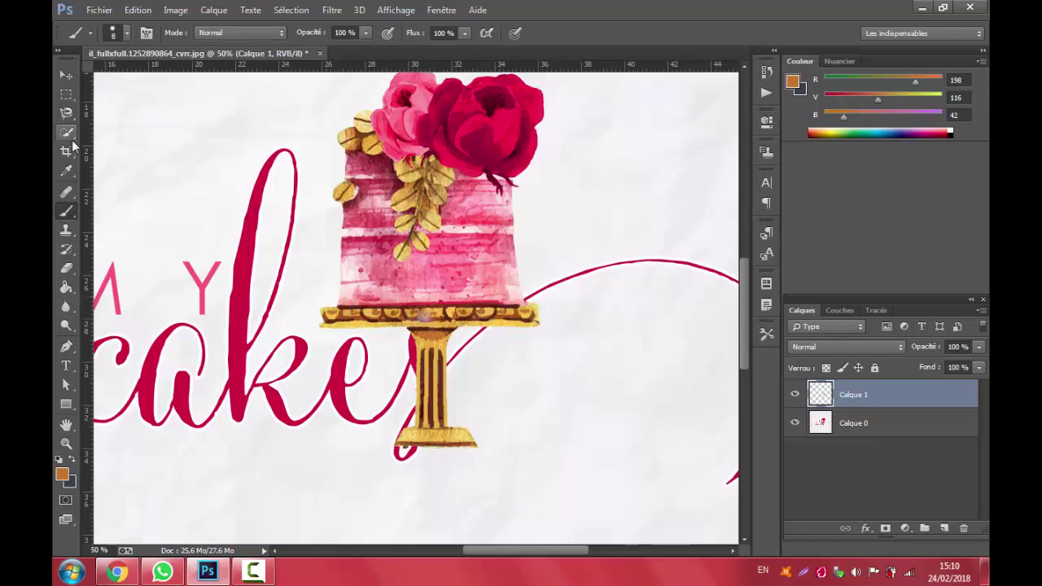
{"action": "left_click", "coordinate": [67, 170]}
{"action": "left_click", "coordinate": [437, 358]}
{"action": "key", "text": "b"}
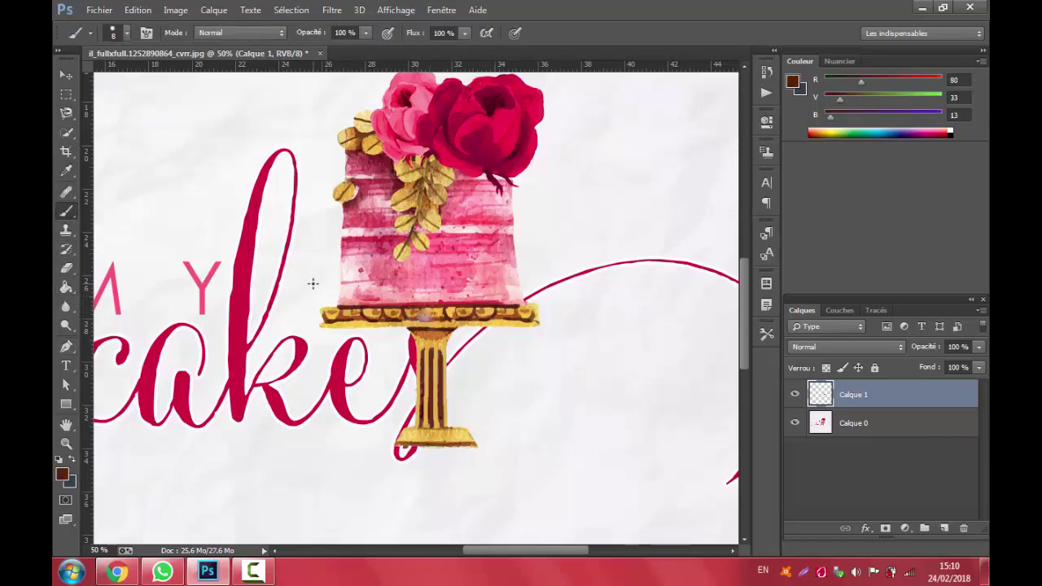
{"action": "left_click_drag", "start_coordinate": [422, 315], "coordinate": [415, 318]}
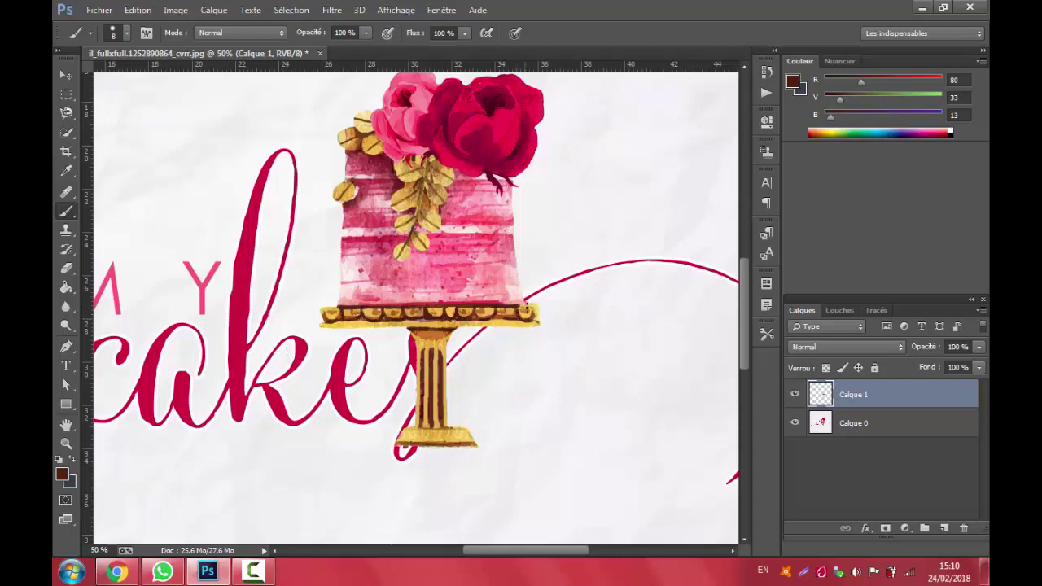
Resample golden brown from the stand's edge, then gold from its band.
{"action": "key", "text": "i"}
{"action": "left_click", "coordinate": [537, 313]}
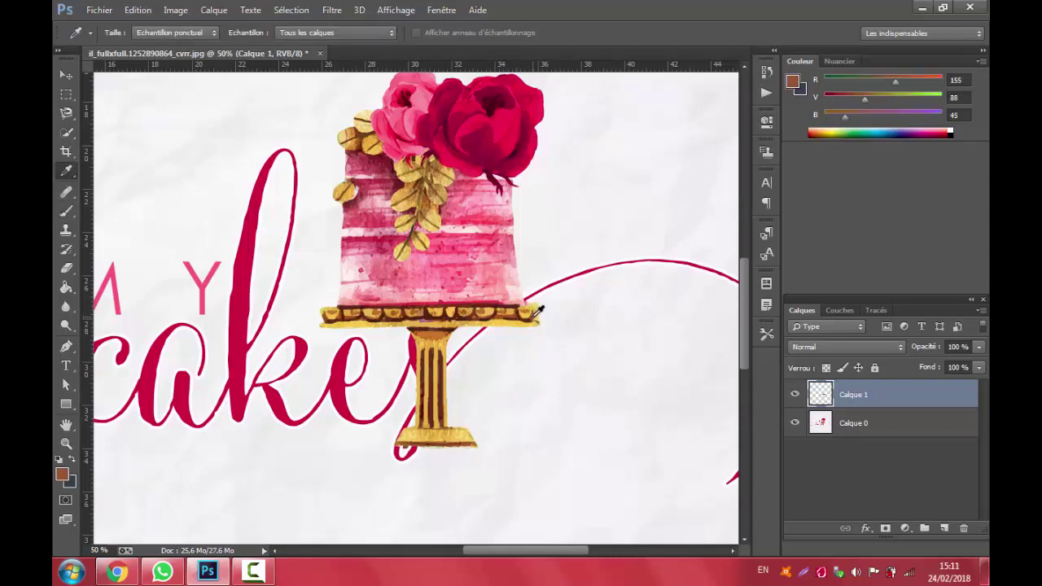
{"action": "key", "text": "b"}
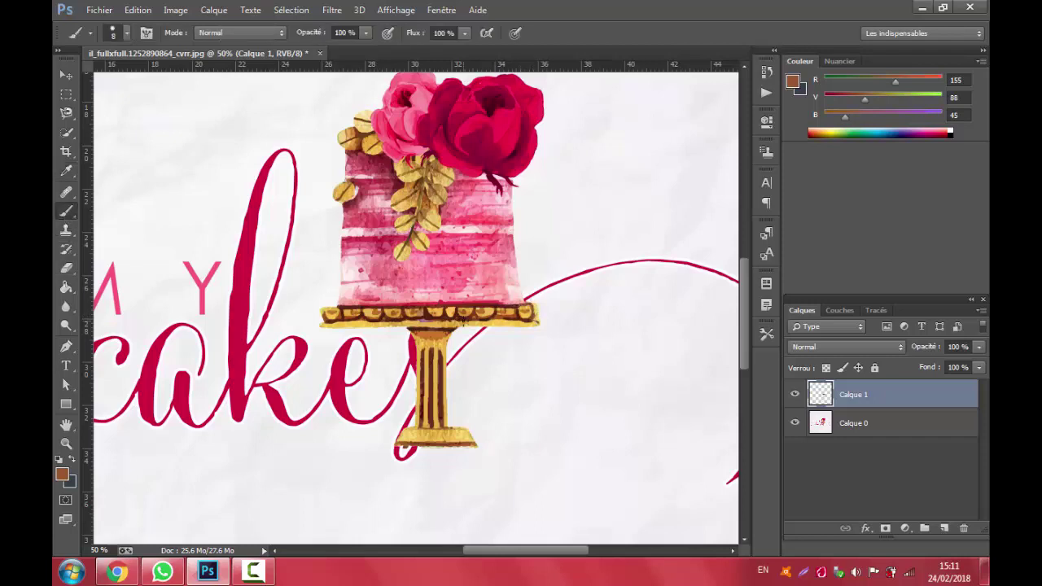
{"action": "key", "text": "i"}
{"action": "left_click", "coordinate": [444, 317]}
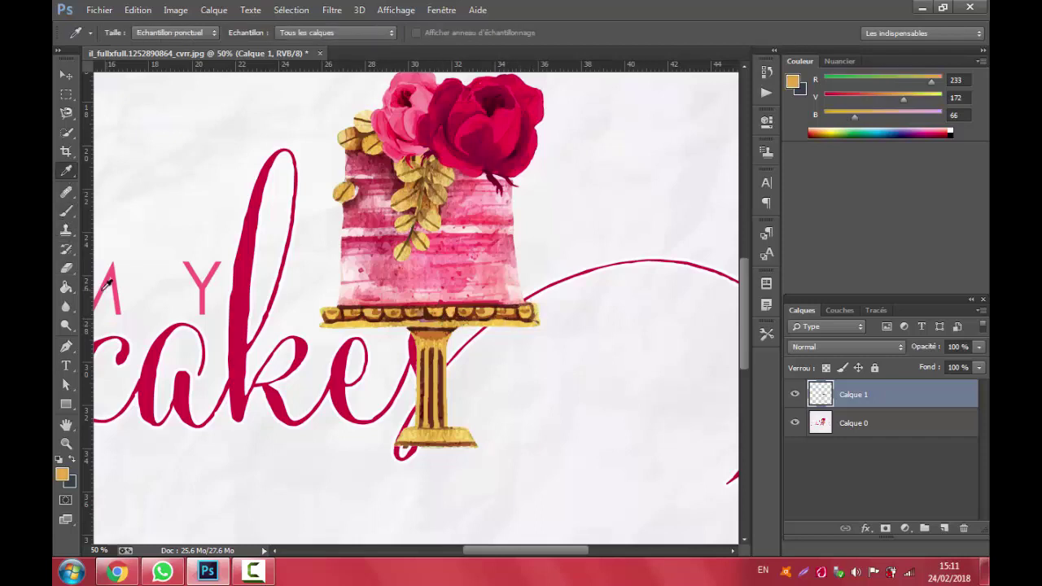
Zoom to 100% on the stand and paint a dark-brown stroke under the gold band.
{"action": "key", "text": "b"}
{"action": "key", "text": "z"}
{"action": "left_click", "coordinate": [420, 320]}
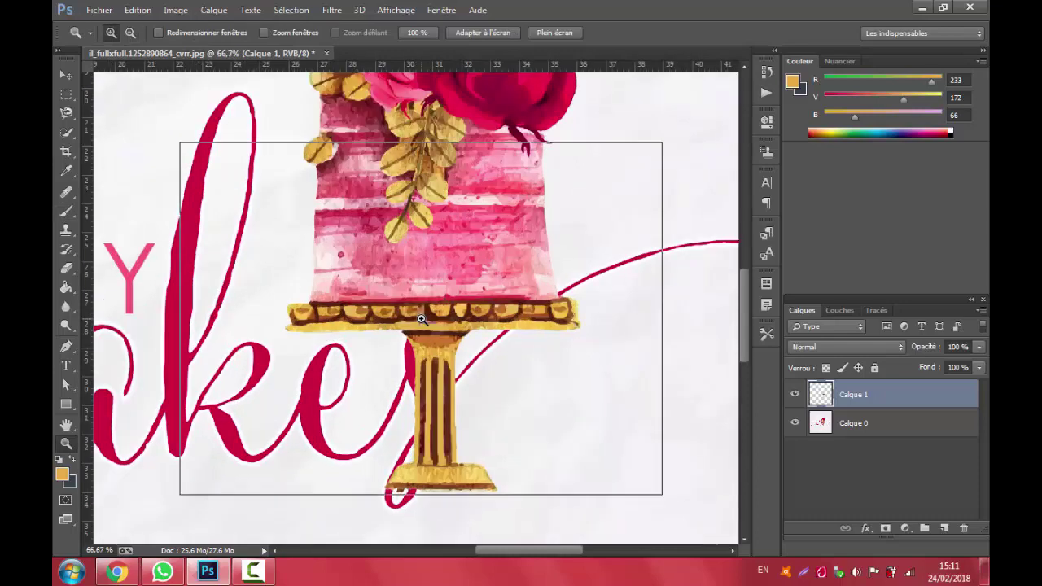
{"action": "key", "text": "b"}
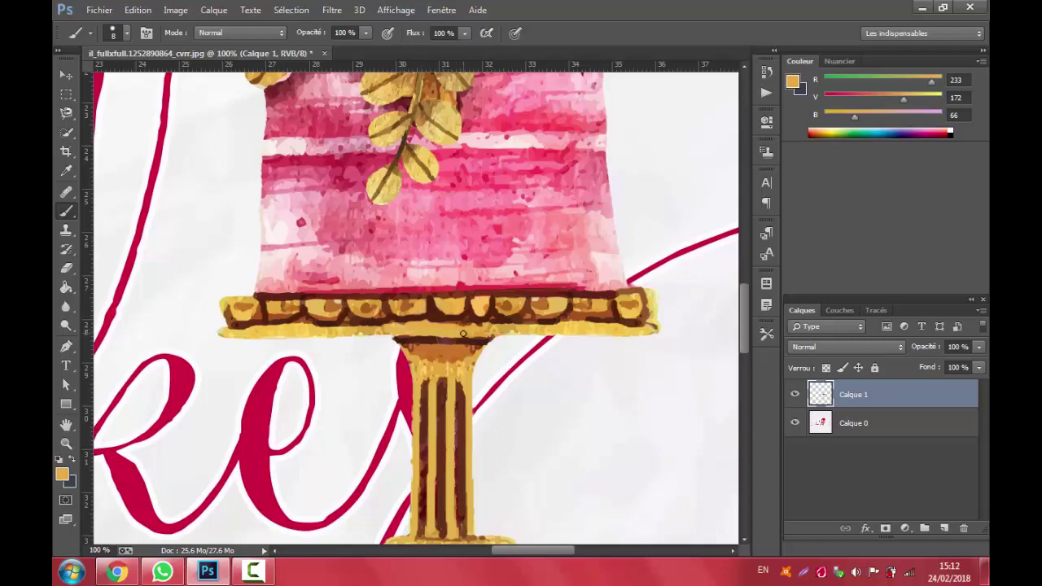
{"action": "left_click", "coordinate": [436, 349], "text": "alt"}
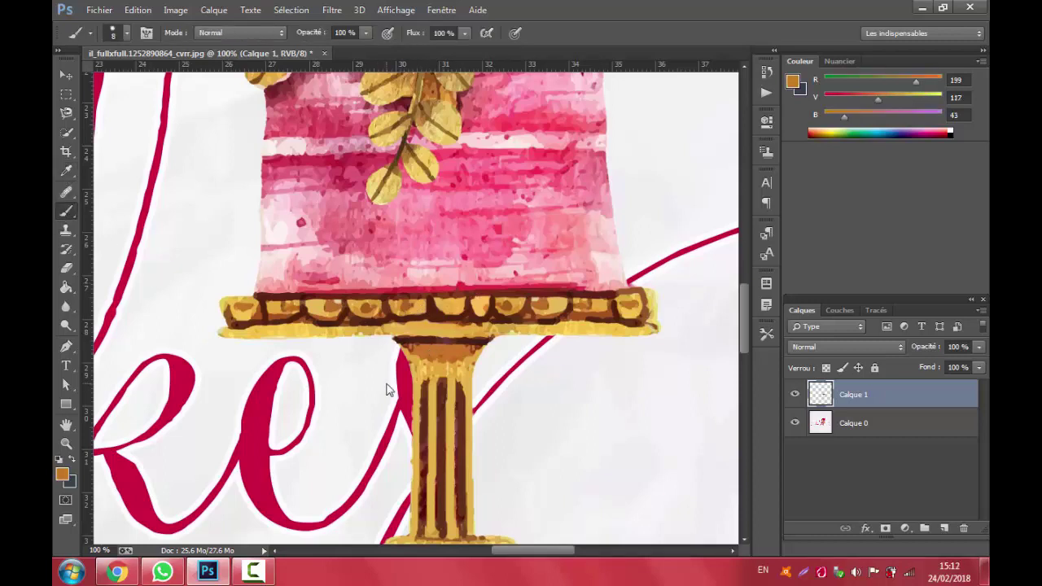
{"action": "left_click", "coordinate": [430, 336], "text": "alt"}
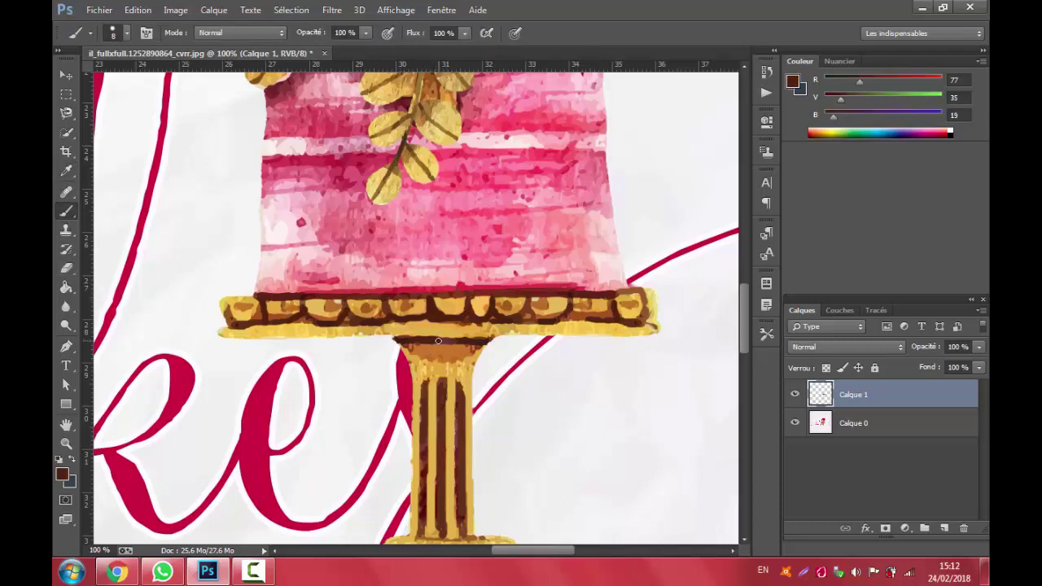
{"action": "left_click_drag", "start_coordinate": [438, 341], "coordinate": [462, 342]}
Spot-heal a mark on the stand's base and sample gold for painting.
{"action": "scroll", "coordinate": [419, 363], "scroll_direction": "down", "scroll_amount": 3}
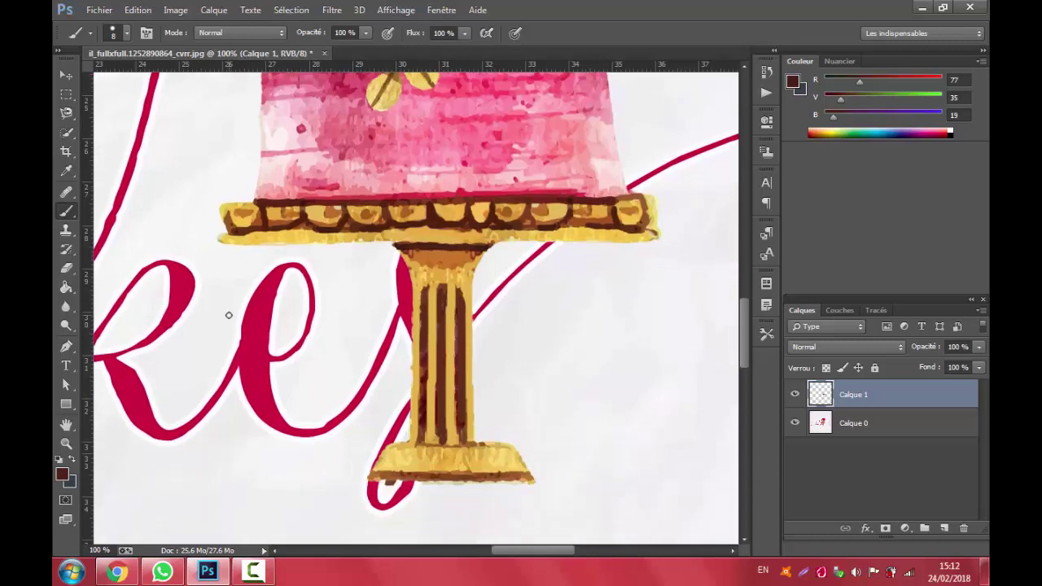
{"action": "left_click", "coordinate": [66, 192]}
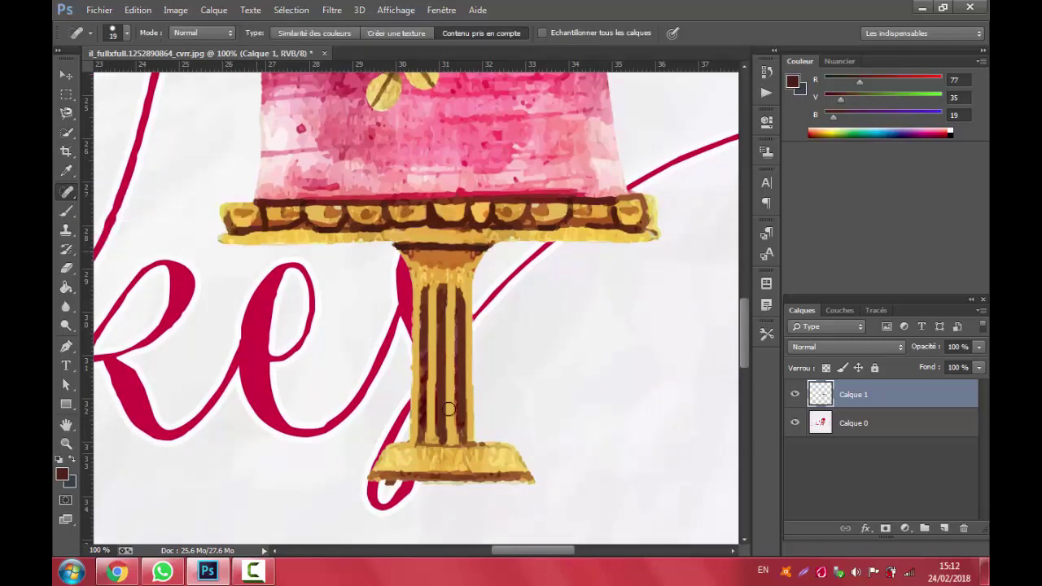
{"action": "left_click", "coordinate": [472, 460]}
{"action": "left_click", "coordinate": [457, 210]}
{"action": "key", "text": "b"}
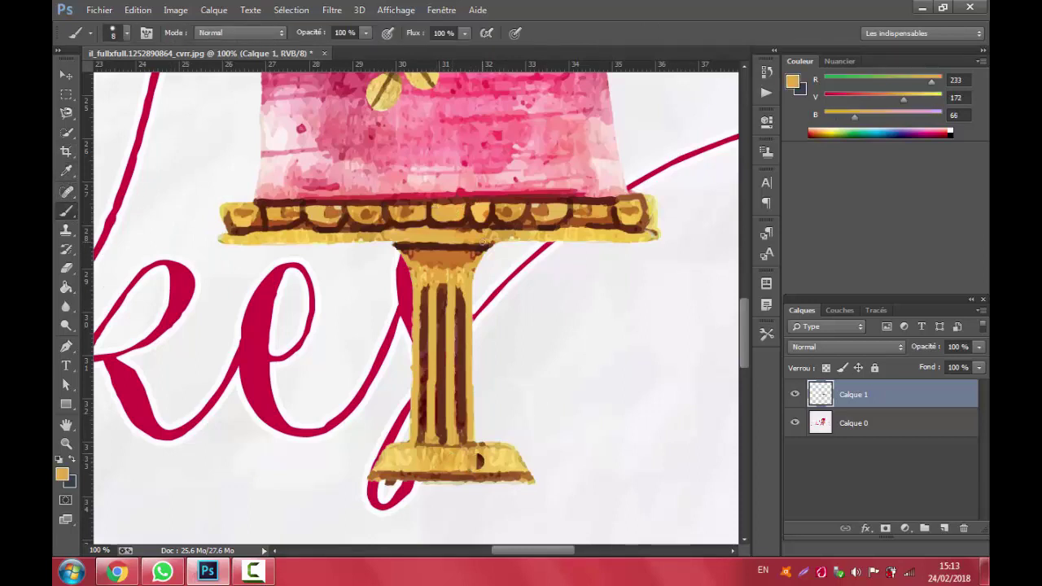
Sample dark brown from the column stripes and darken a stripe along the column.
{"action": "scroll", "coordinate": [433, 271], "scroll_direction": "down", "scroll_amount": 3}
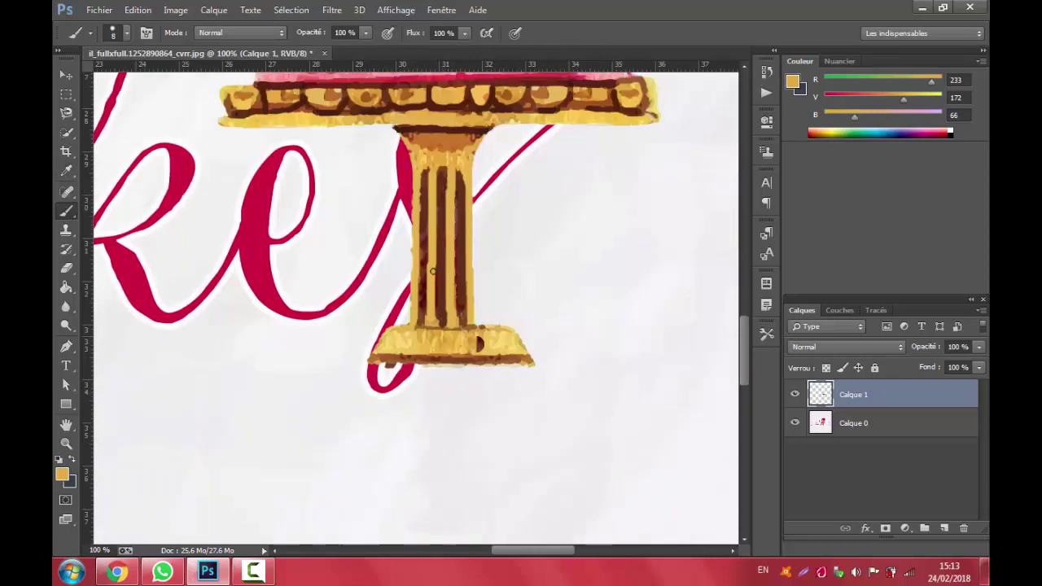
{"action": "left_click", "coordinate": [478, 343], "text": "alt"}
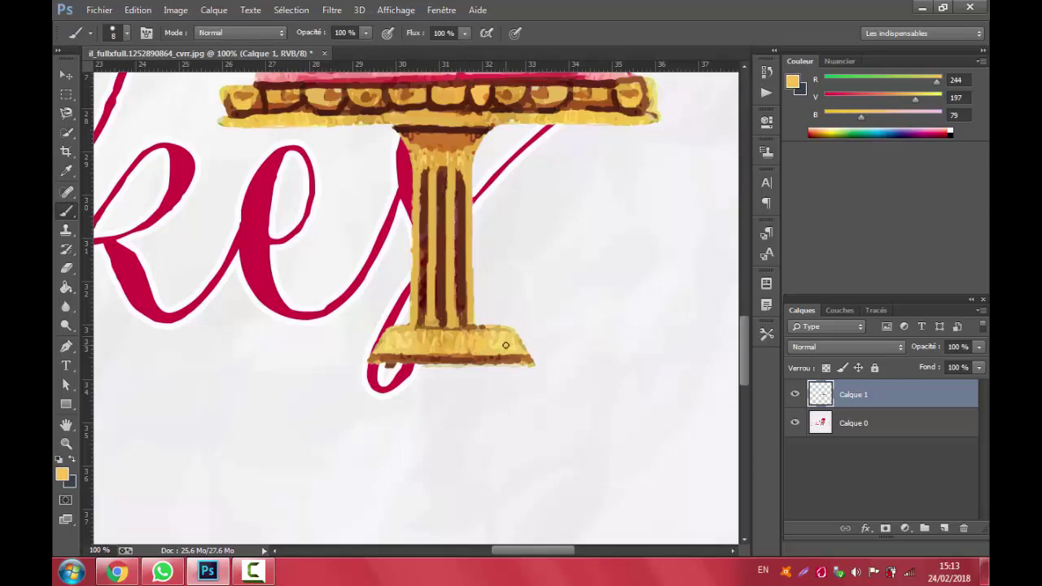
{"action": "scroll", "coordinate": [411, 387], "scroll_direction": "up", "scroll_amount": 12}
{"action": "scroll", "coordinate": [403, 334], "scroll_direction": "down", "scroll_amount": 8}
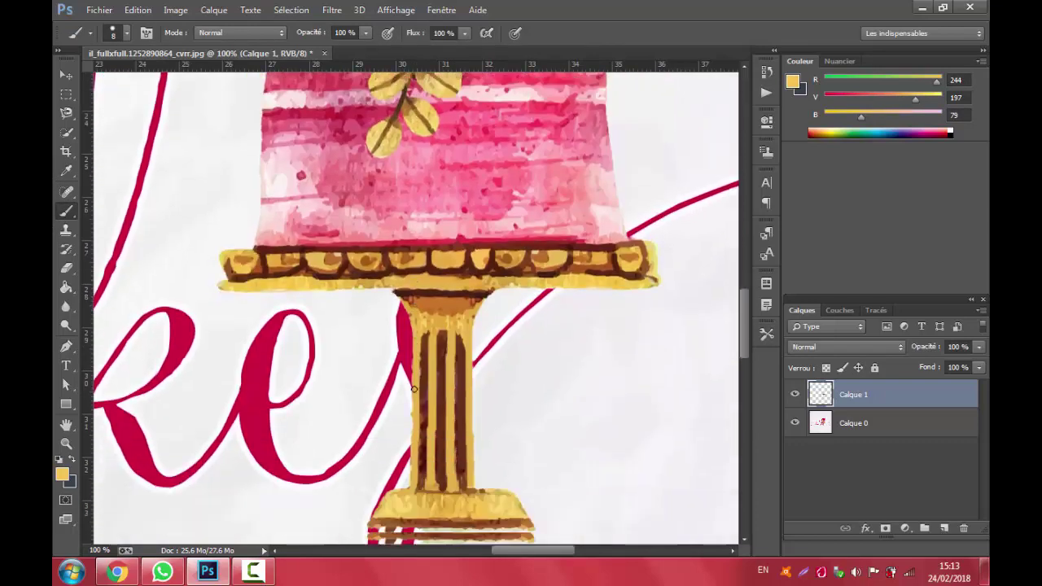
{"action": "scroll", "coordinate": [398, 314], "scroll_direction": "down", "scroll_amount": 1}
{"action": "left_click", "coordinate": [405, 256], "text": "alt"}
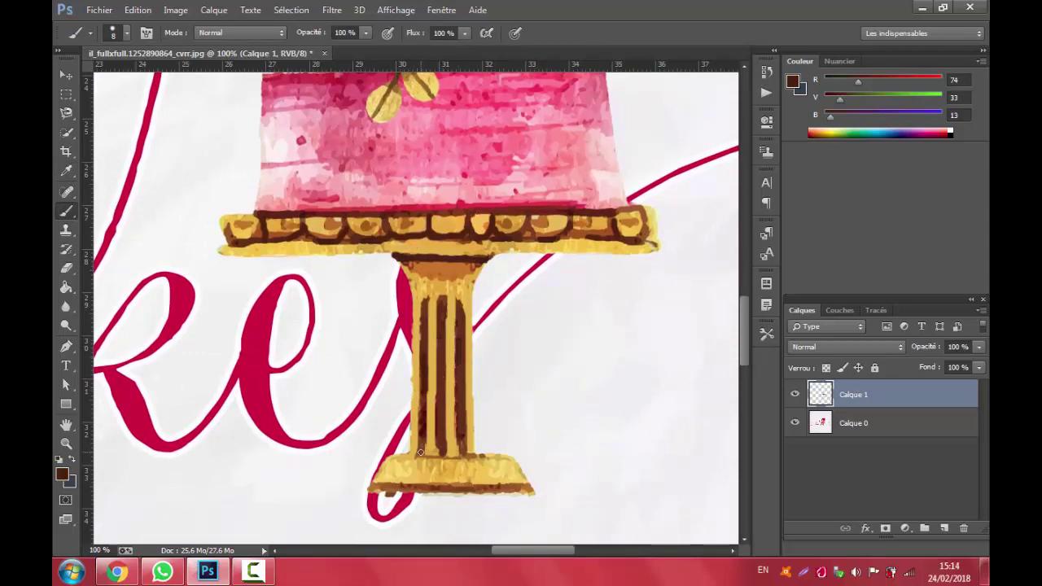
{"action": "left_click_drag", "start_coordinate": [459, 441], "coordinate": [460, 428]}
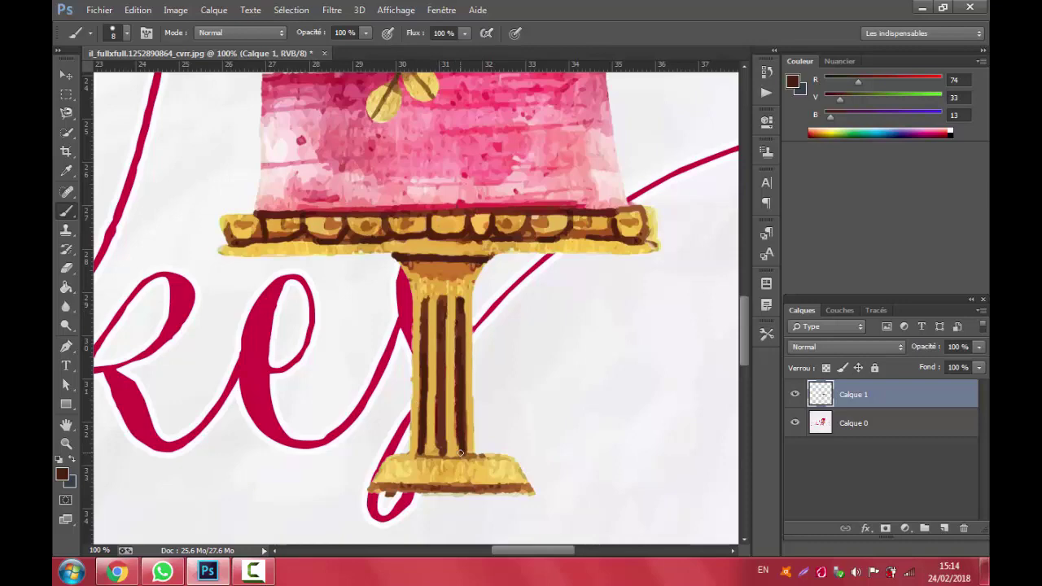
Start duplicating Calque 1, then cancel the Dupliquer le calque dialog.
{"action": "right_click", "coordinate": [862, 397]}
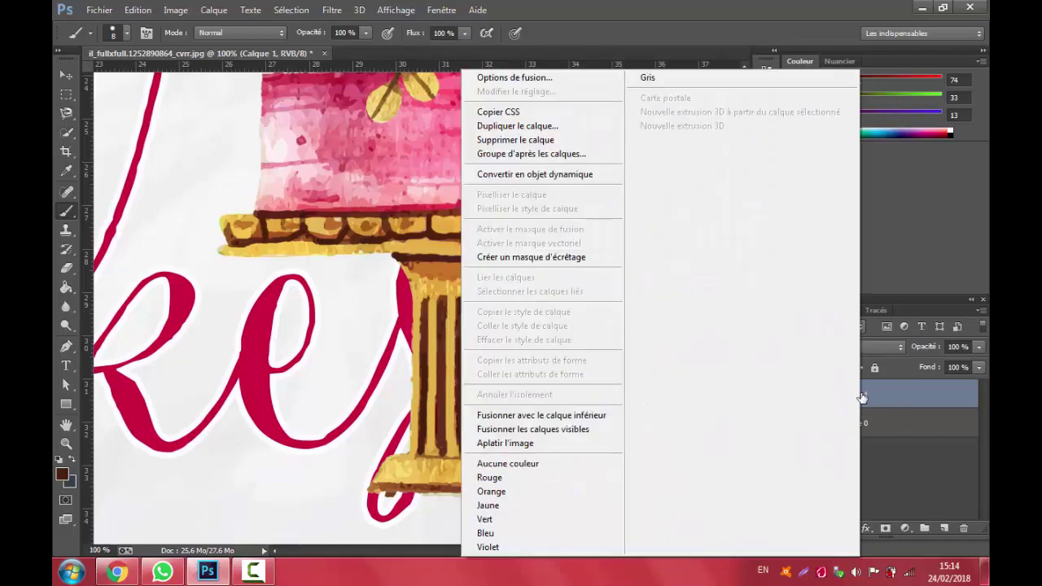
{"action": "left_click", "coordinate": [518, 126]}
{"action": "left_click", "coordinate": [663, 190]}
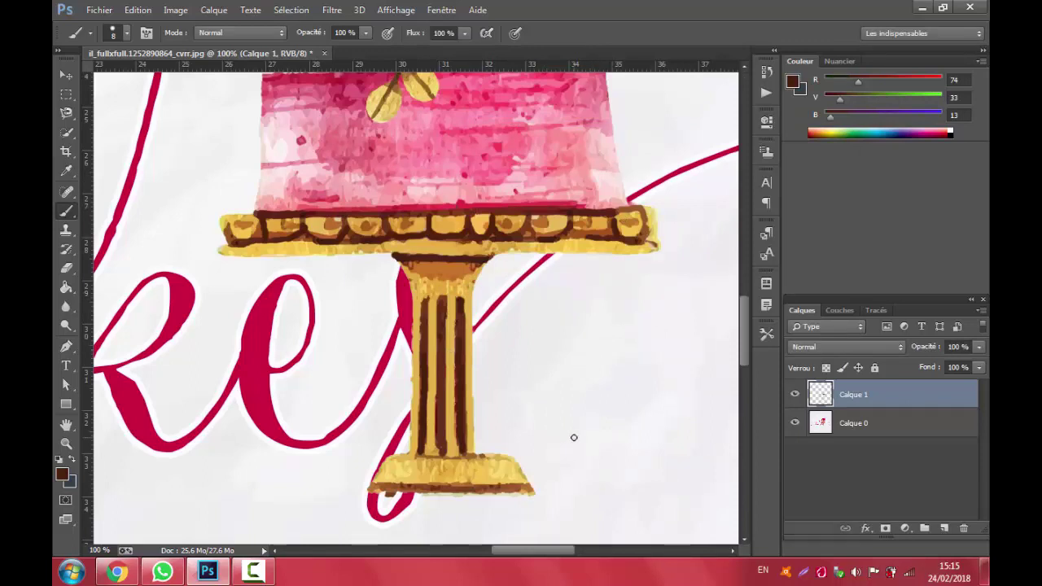
Sample lighter brown and yellow from the stand's base, then zoom out to the whole cake.
{"action": "left_click", "coordinate": [67, 172]}
{"action": "left_click", "coordinate": [477, 487]}
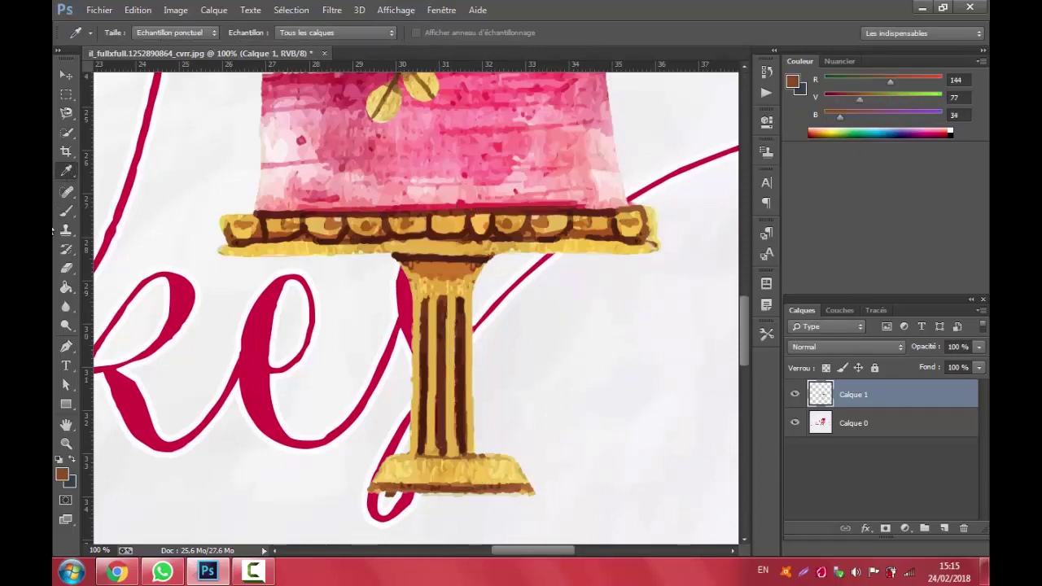
{"action": "key", "text": "b"}
{"action": "left_click", "coordinate": [475, 469], "text": "alt"}
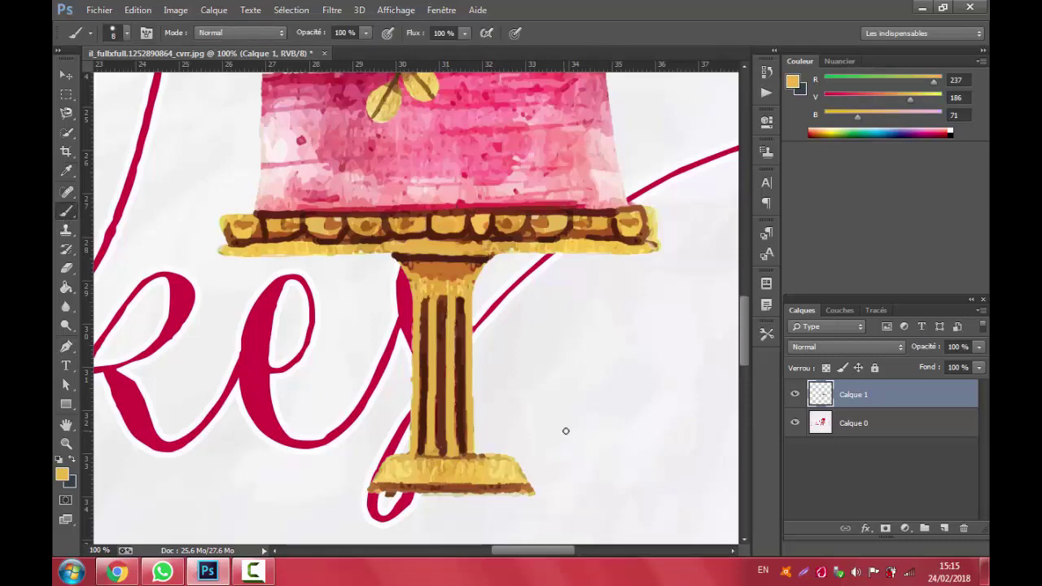
{"action": "scroll", "coordinate": [566, 431], "scroll_direction": "up", "scroll_amount": 5}
{"action": "scroll", "coordinate": [565, 431], "scroll_direction": "down", "scroll_amount": 2}
{"action": "scroll", "coordinate": [566, 431], "scroll_direction": "down", "scroll_amount": 4}
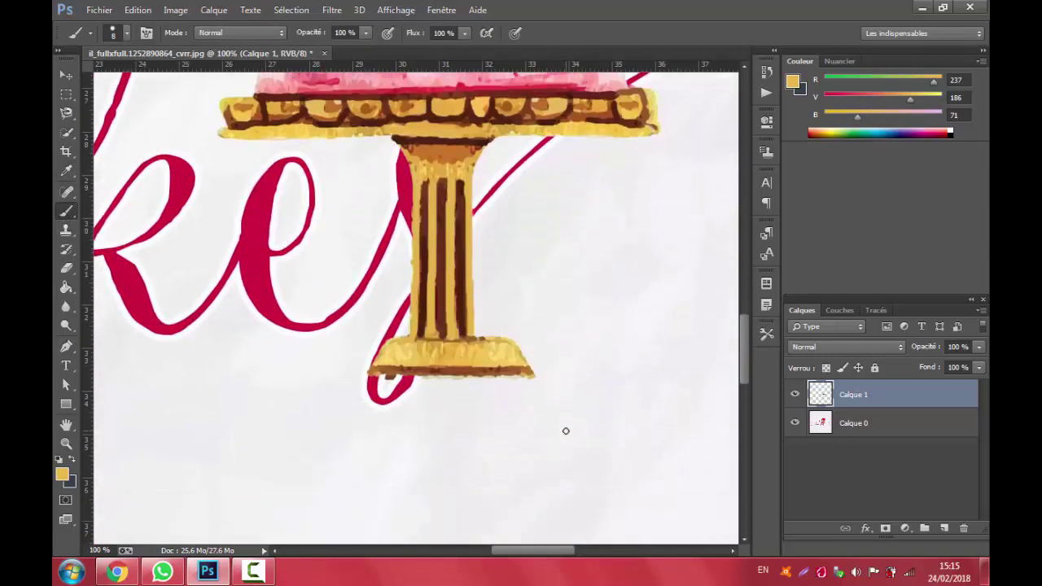
{"action": "scroll", "coordinate": [566, 430], "scroll_direction": "up", "scroll_amount": 3}
{"action": "key", "text": "z"}
{"action": "left_click", "coordinate": [442, 459], "text": "alt"}
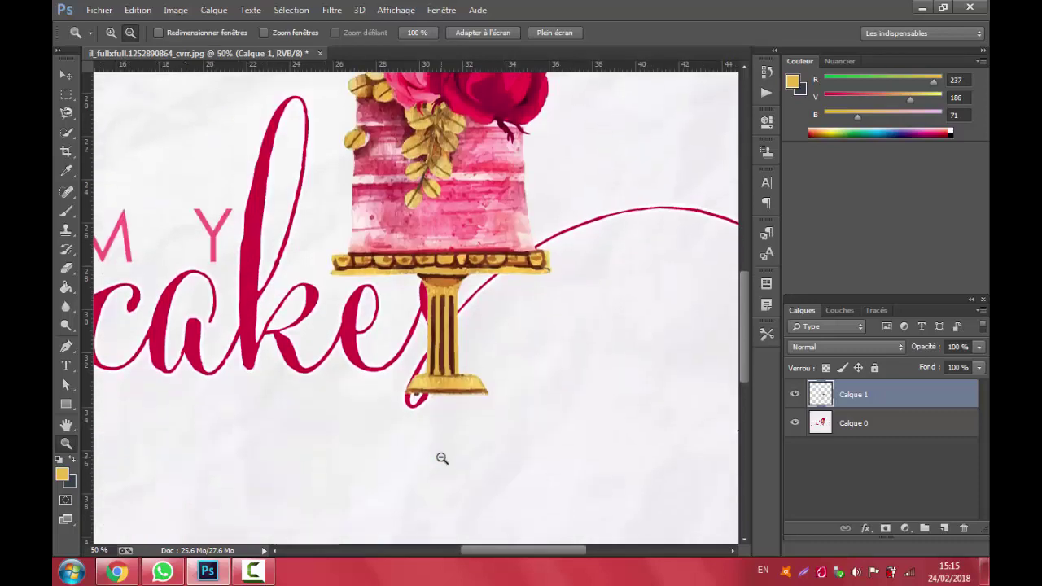
Zoom to 200% on the stand and sample its gold for brush touch-ups.
{"action": "scroll", "coordinate": [441, 459], "scroll_direction": "up", "scroll_amount": 2}
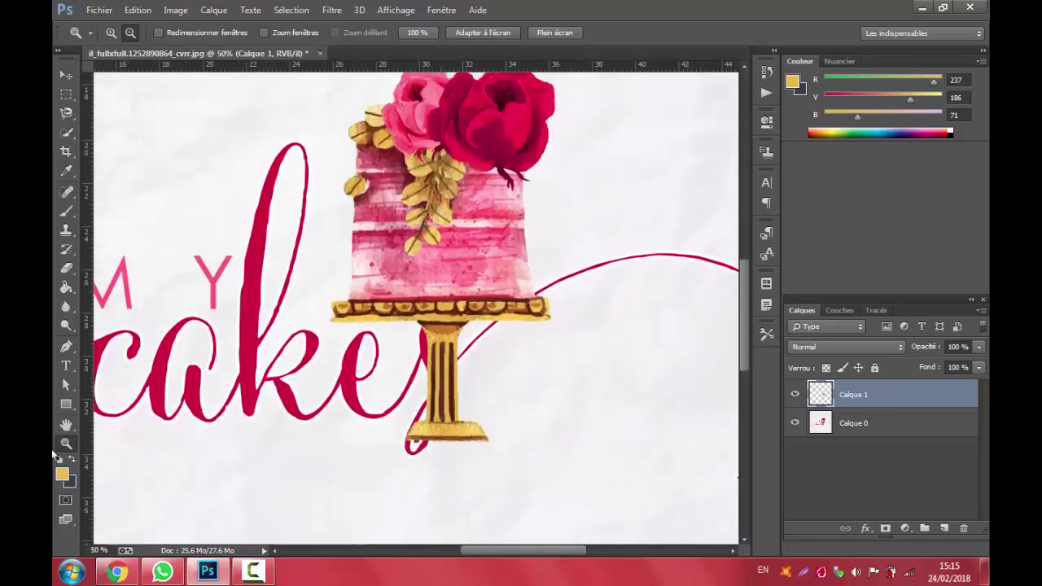
{"action": "left_click_drag", "start_coordinate": [441, 326], "coordinate": [465, 308]}
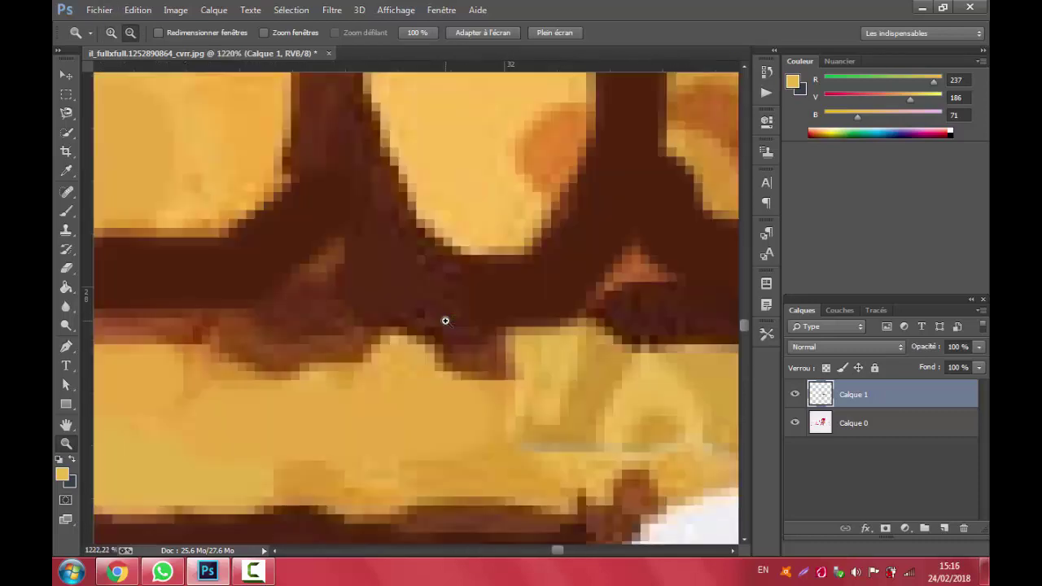
{"action": "left_click", "coordinate": [445, 320], "text": "alt"}
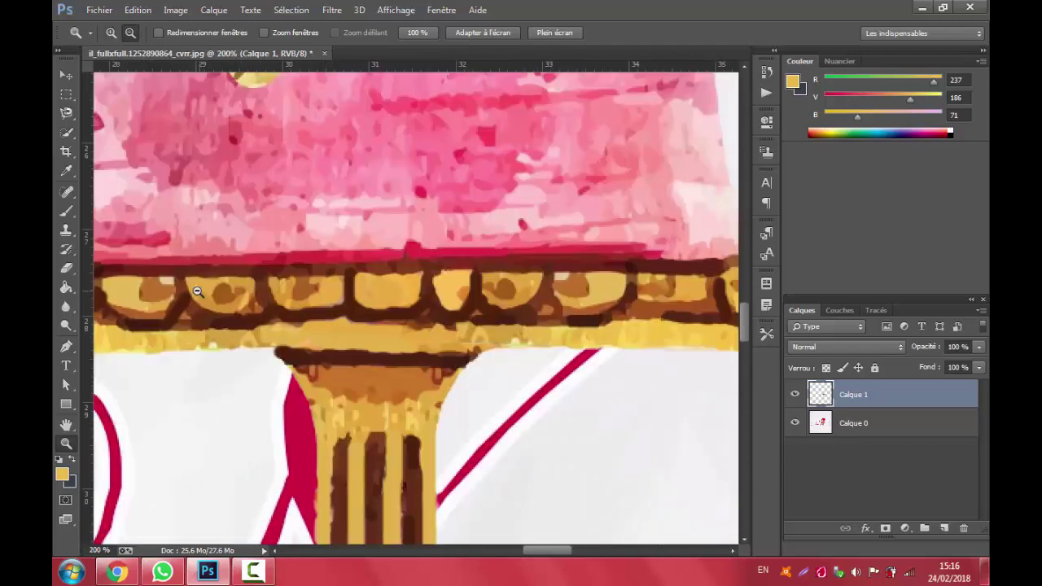
{"action": "left_click", "coordinate": [66, 170]}
{"action": "left_click", "coordinate": [445, 337]}
{"action": "key", "text": "b"}
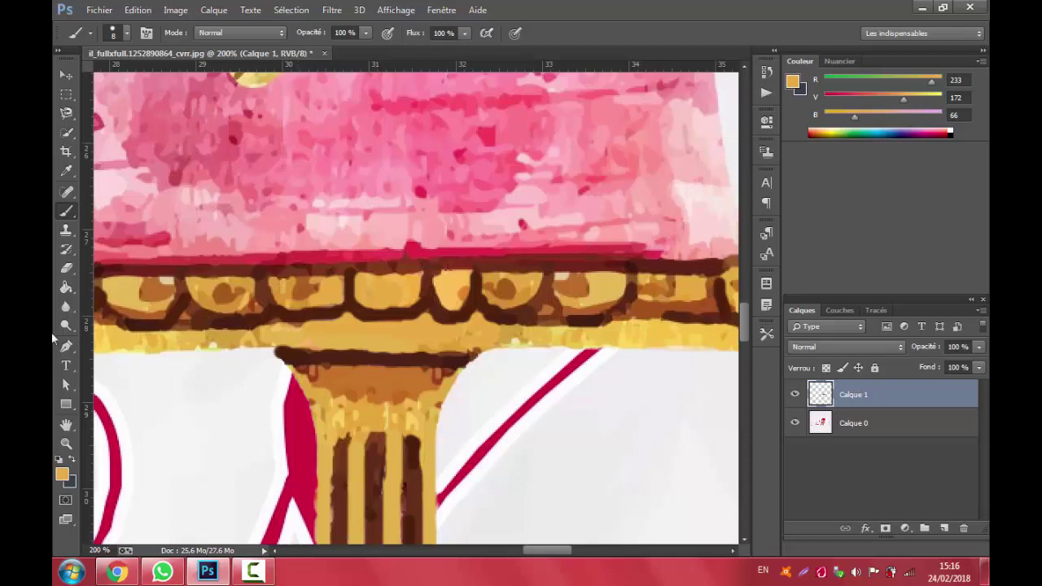
Zoom out, toggle Calque 0's visibility, and merge the painted layer with the image.
{"action": "key", "text": "z"}
{"action": "left_click", "coordinate": [300, 369]}
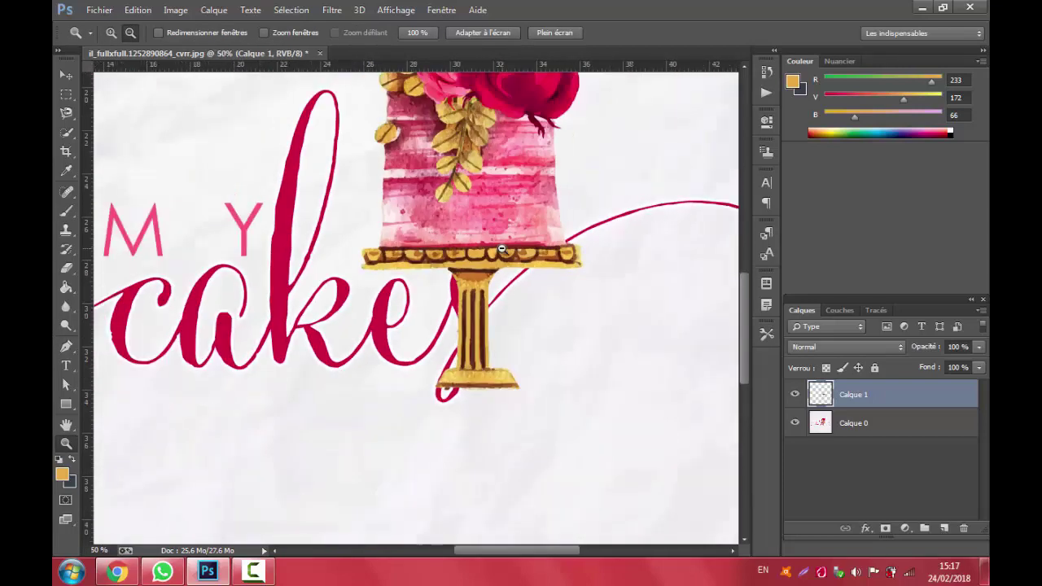
{"action": "left_click", "coordinate": [301, 369]}
{"action": "left_click", "coordinate": [795, 423]}
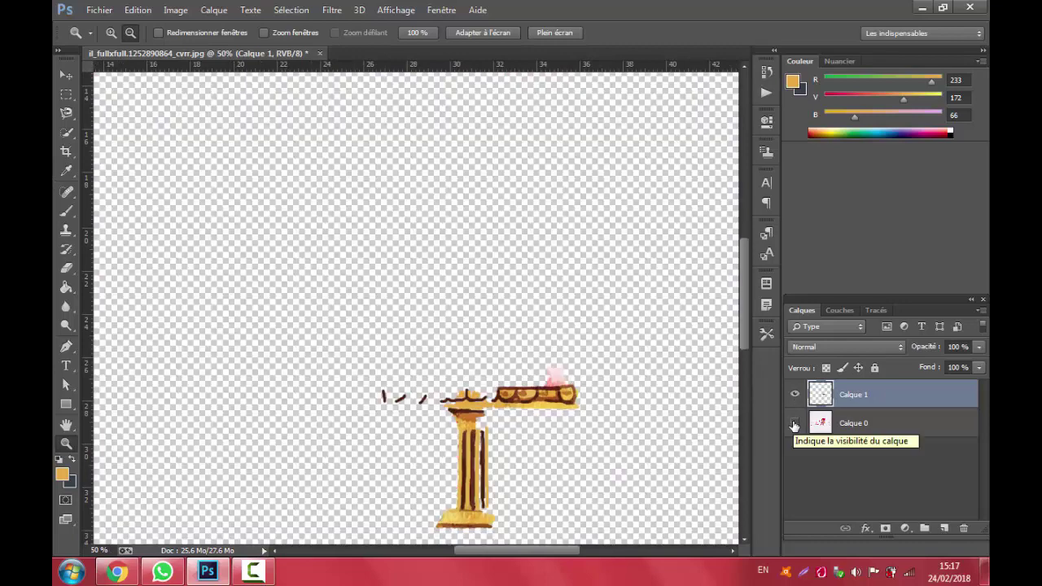
{"action": "left_click", "coordinate": [795, 423]}
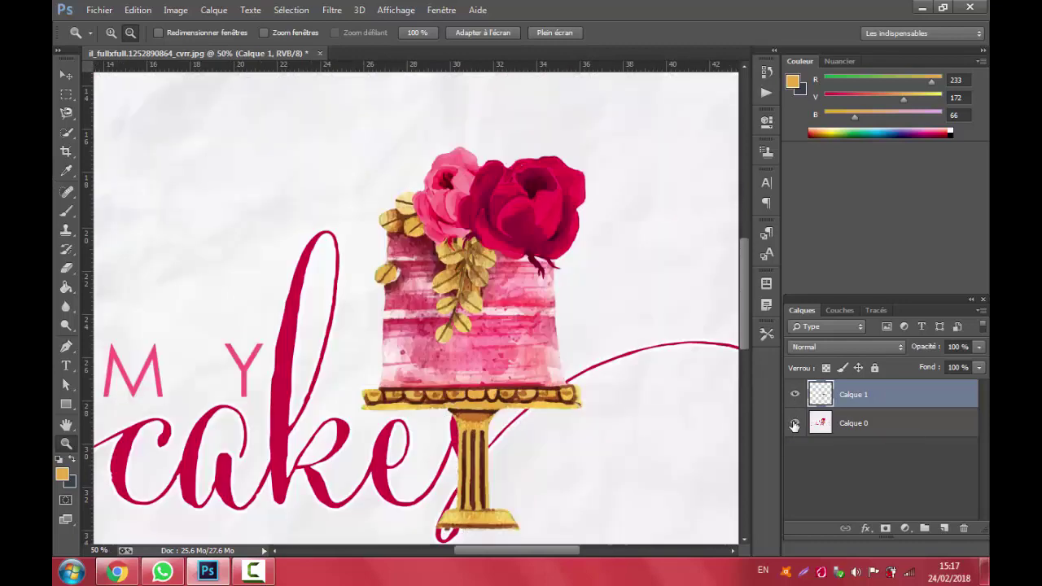
{"action": "right_click", "coordinate": [867, 424]}
{"action": "left_click", "coordinate": [541, 415]}
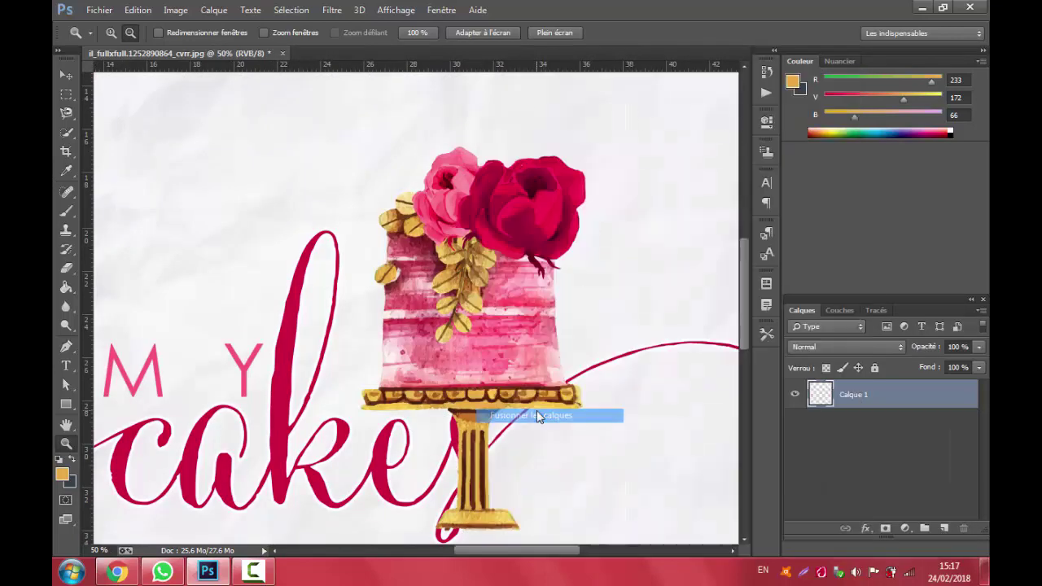
Select the cake and lettering with the Magic Wand, refining it with Quick Selection subtraction.
{"action": "right_click", "coordinate": [68, 135]}
{"action": "left_click", "coordinate": [114, 144]}
{"action": "left_click", "coordinate": [324, 195]}
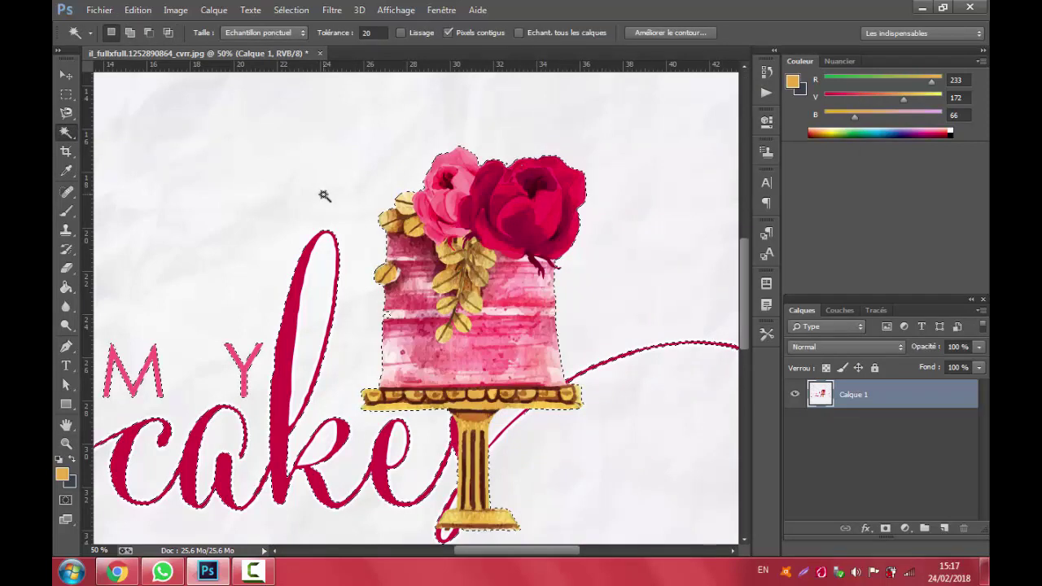
{"action": "right_click", "coordinate": [64, 134]}
{"action": "left_click", "coordinate": [114, 132]}
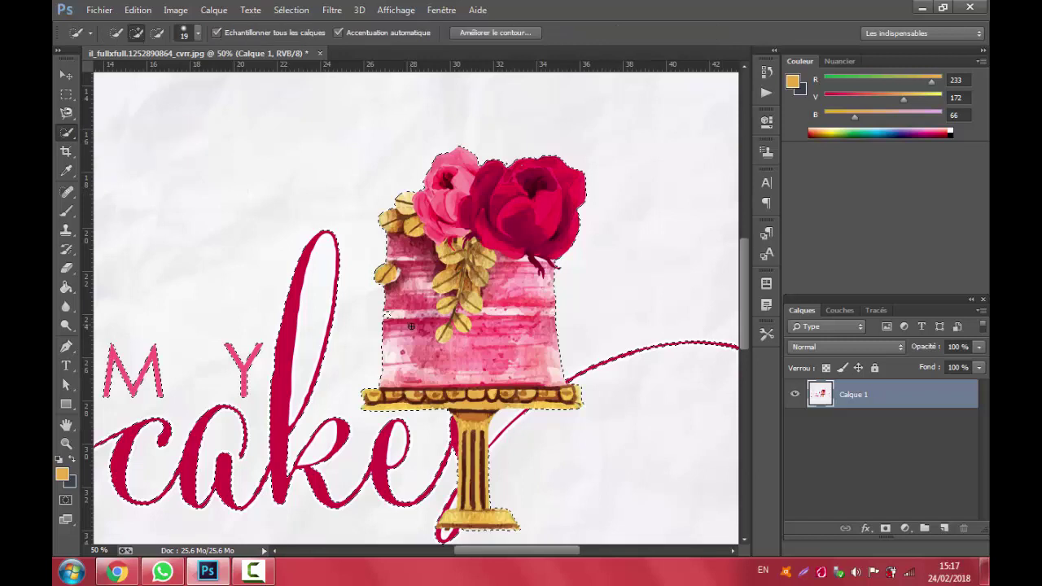
{"action": "key", "text": "alt"}
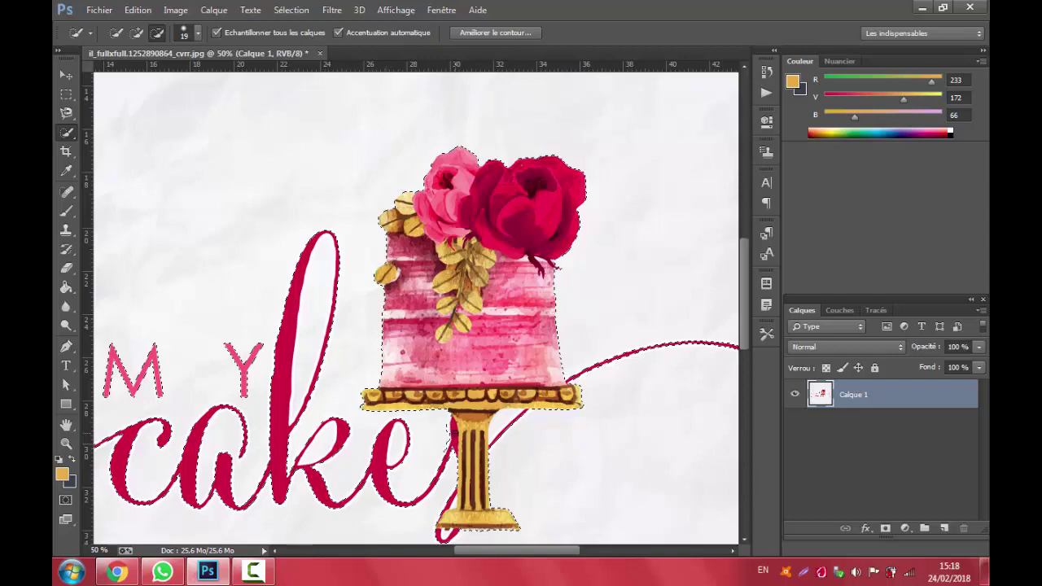
{"action": "scroll", "coordinate": [530, 444], "scroll_direction": "down", "scroll_amount": 3}
{"action": "scroll", "coordinate": [481, 268], "scroll_direction": "up", "scroll_amount": 4}
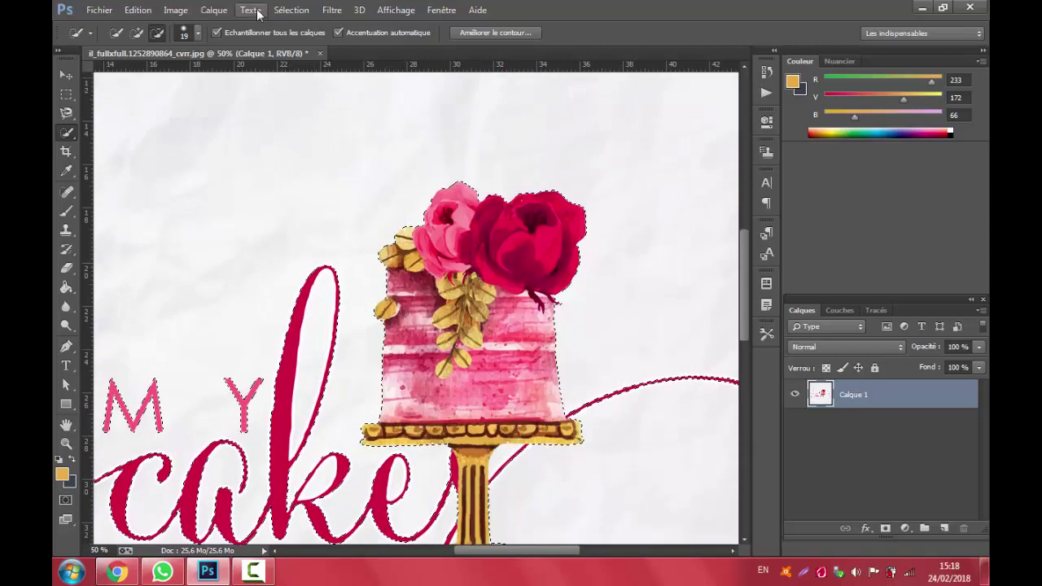
Copy the selected artwork to a new layer, hide Calque 1, and zoom to 200%.
{"action": "right_click", "coordinate": [476, 356]}
{"action": "left_click", "coordinate": [521, 165]}
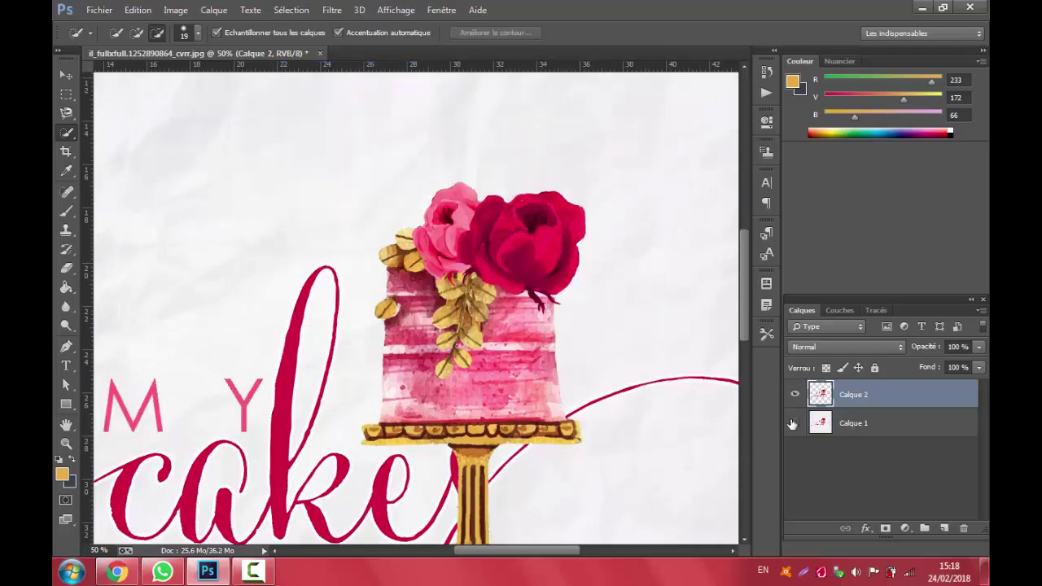
{"action": "left_click", "coordinate": [795, 422]}
{"action": "scroll", "coordinate": [653, 349], "scroll_direction": "down", "scroll_amount": 4}
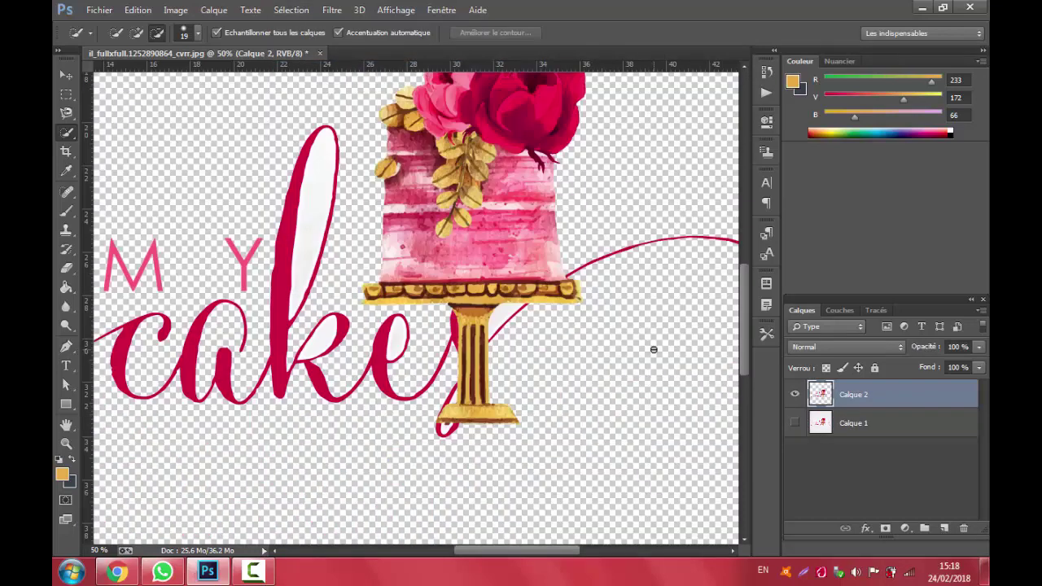
{"action": "left_click", "coordinate": [66, 445]}
{"action": "left_click", "coordinate": [449, 334]}
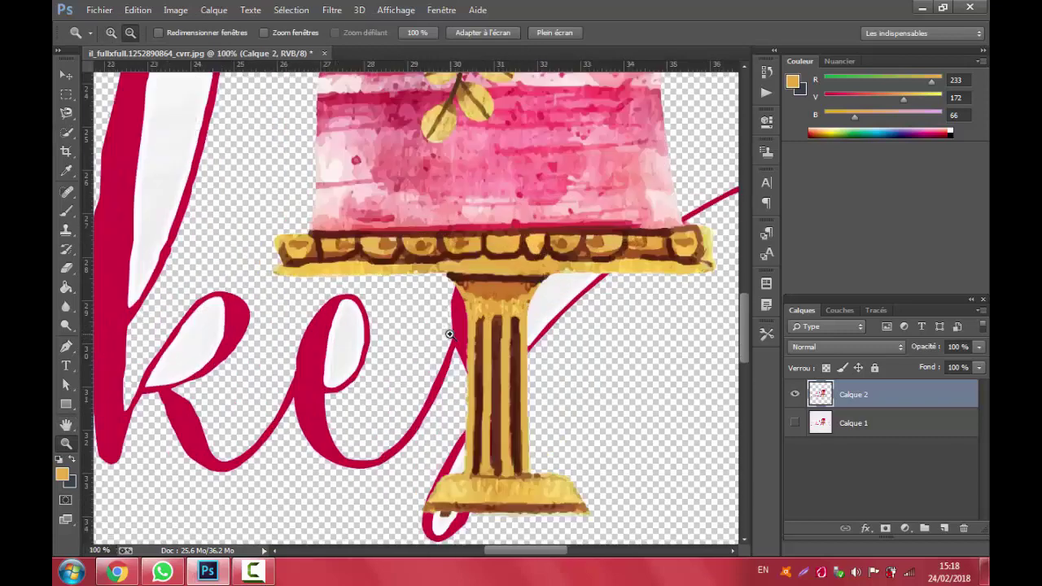
Zoom to 200% and draw a Pen path along the left edge of the stand's column.
{"action": "left_click", "coordinate": [449, 334]}
{"action": "scroll", "coordinate": [450, 333], "scroll_direction": "down", "scroll_amount": 3}
{"action": "left_click", "coordinate": [66, 346]}
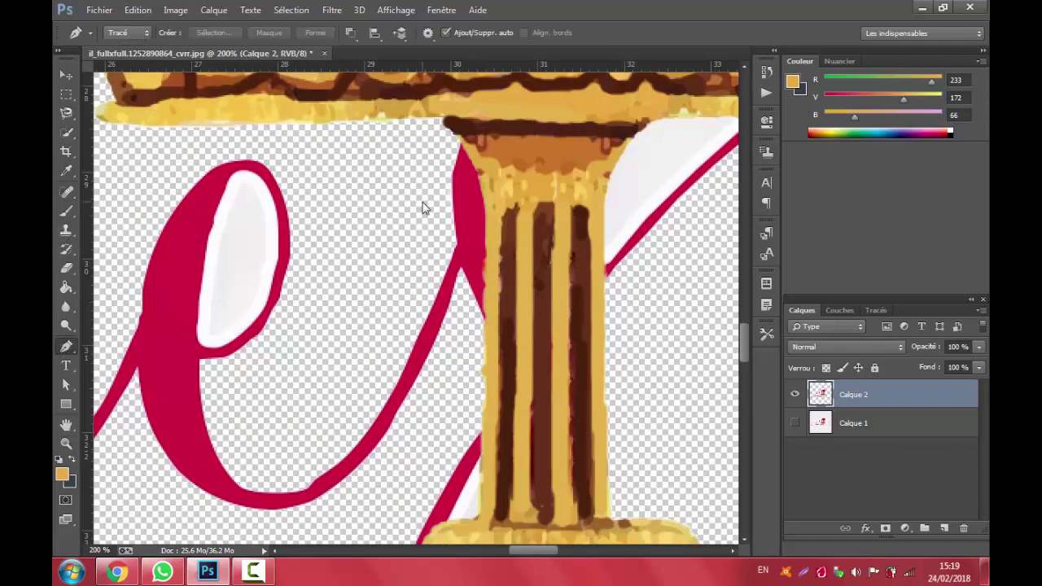
{"action": "left_click", "coordinate": [455, 140]}
{"action": "mouse_move", "coordinate": [485, 320]}
{"action": "left_mouse_down"}
{"action": "mouse_move", "coordinate": [454, 392]}
{"action": "mouse_move", "coordinate": [480, 500]}
{"action": "left_mouse_up"}
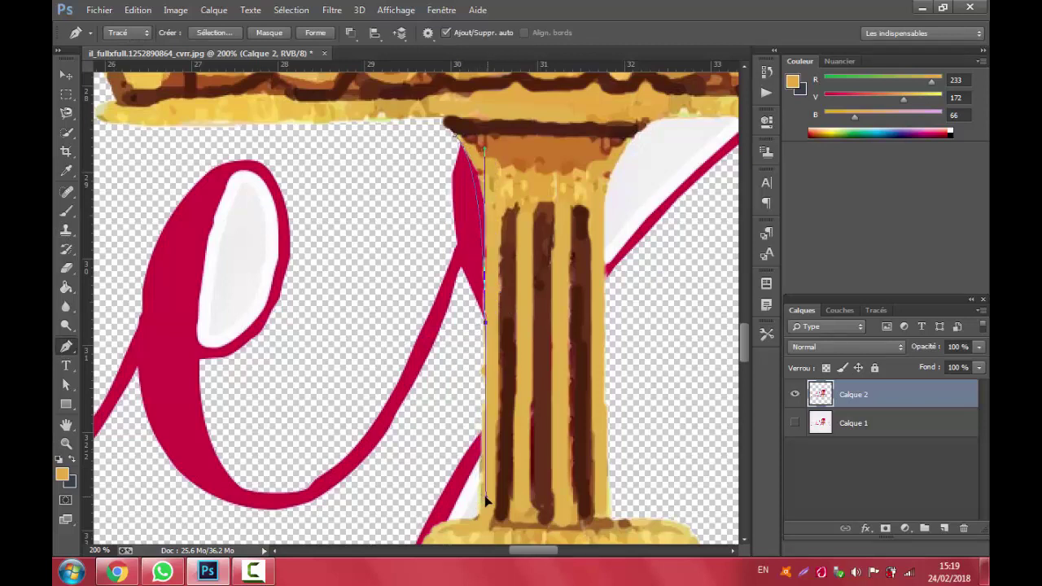
{"action": "key", "text": "Escape"}
{"action": "left_click", "coordinate": [481, 166]}
{"action": "left_click", "coordinate": [485, 209]}
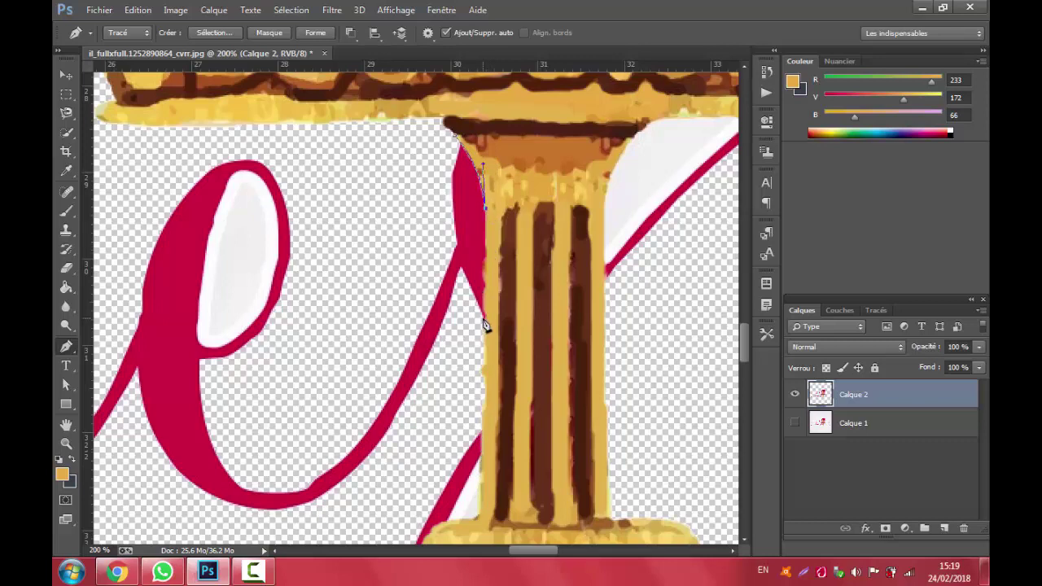
{"action": "left_click_drag", "start_coordinate": [485, 319], "coordinate": [480, 346]}
{"action": "left_click", "coordinate": [455, 140]}
Convert the column-edge work path into a selection with Définir une sélection.
{"action": "left_click", "coordinate": [66, 267]}
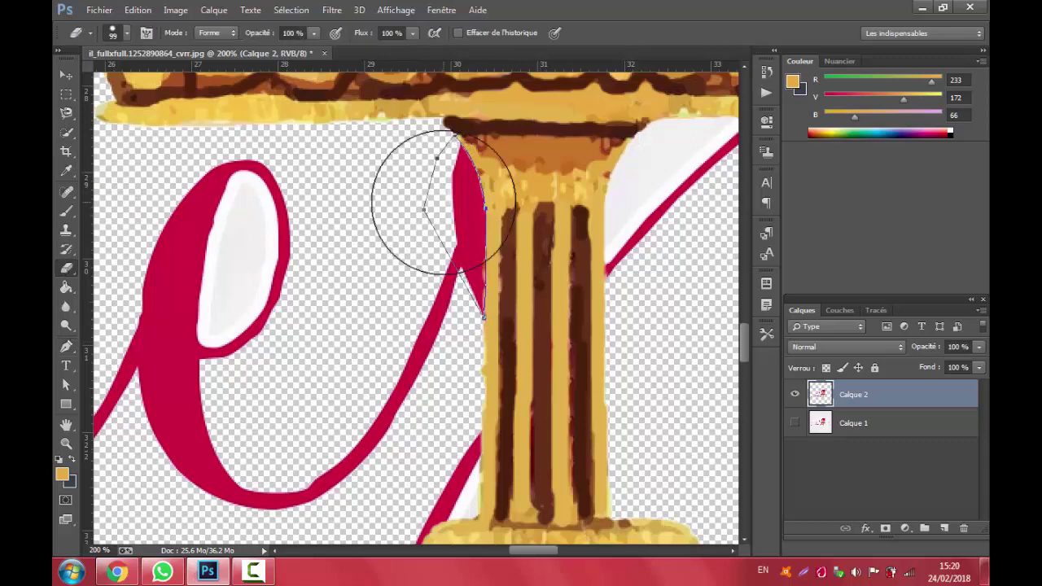
{"action": "left_click_drag", "start_coordinate": [457, 191], "coordinate": [454, 240]}
{"action": "key", "text": "ctrl+z"}
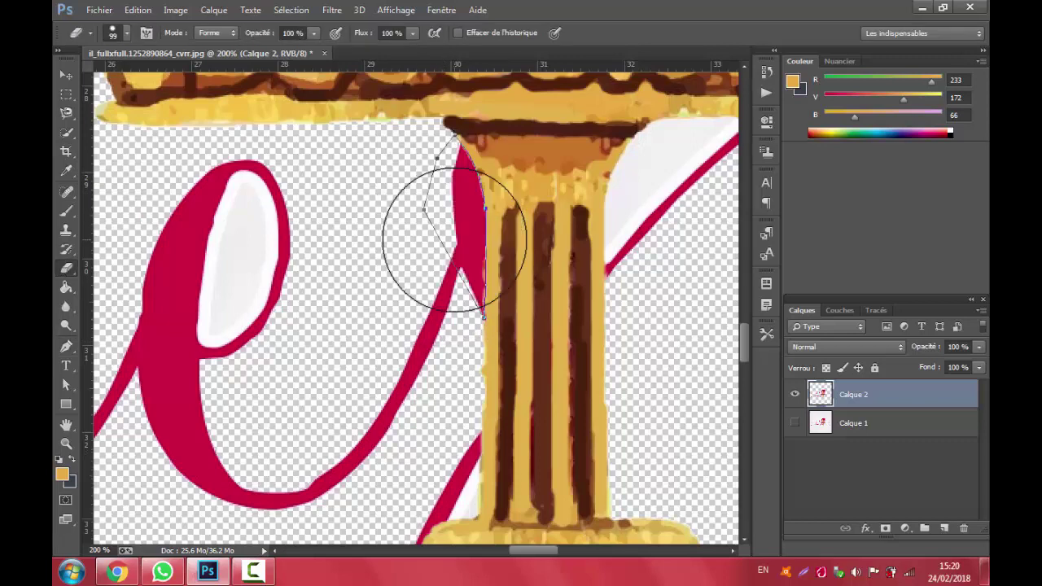
{"action": "left_click", "coordinate": [875, 310]}
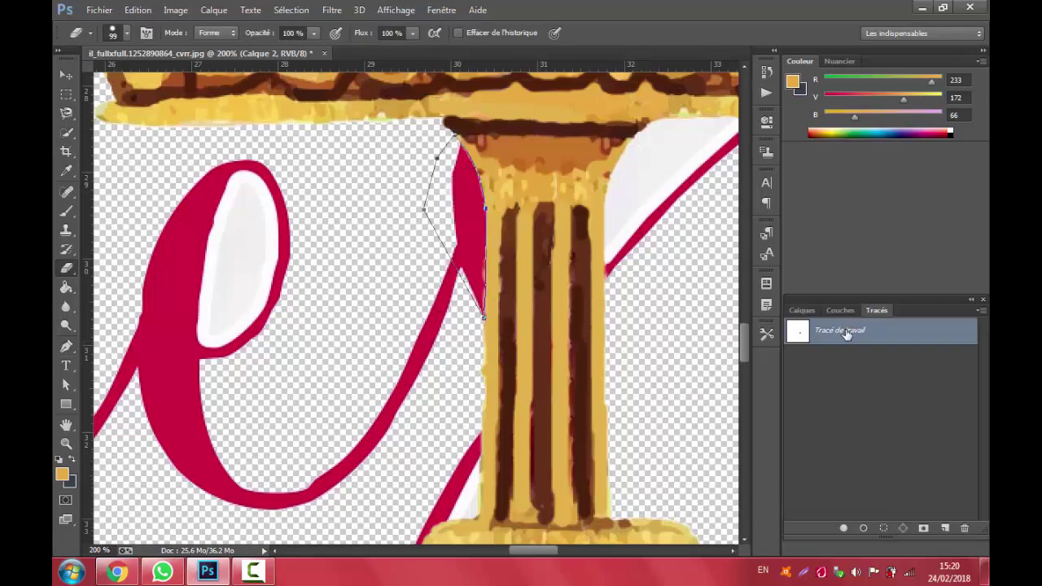
{"action": "right_click", "coordinate": [847, 330]}
{"action": "left_click", "coordinate": [825, 379]}
{"action": "left_click", "coordinate": [622, 163]}
Erase the red flourish stroke inside the column-edge selection on Calque 2.
{"action": "key", "text": "e"}
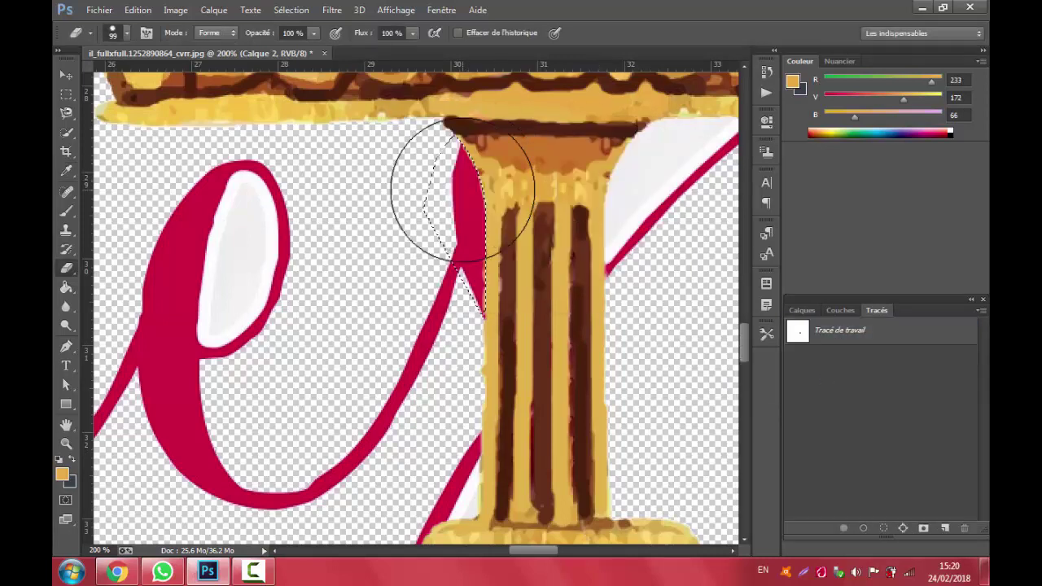
{"action": "key", "text": "ctrl+z"}
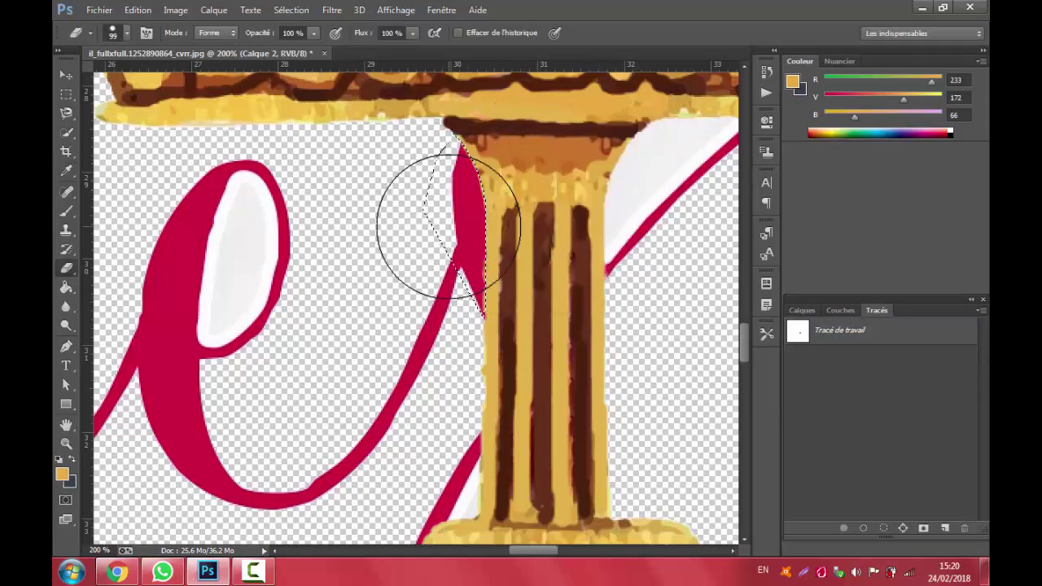
{"action": "key", "text": "F7"}
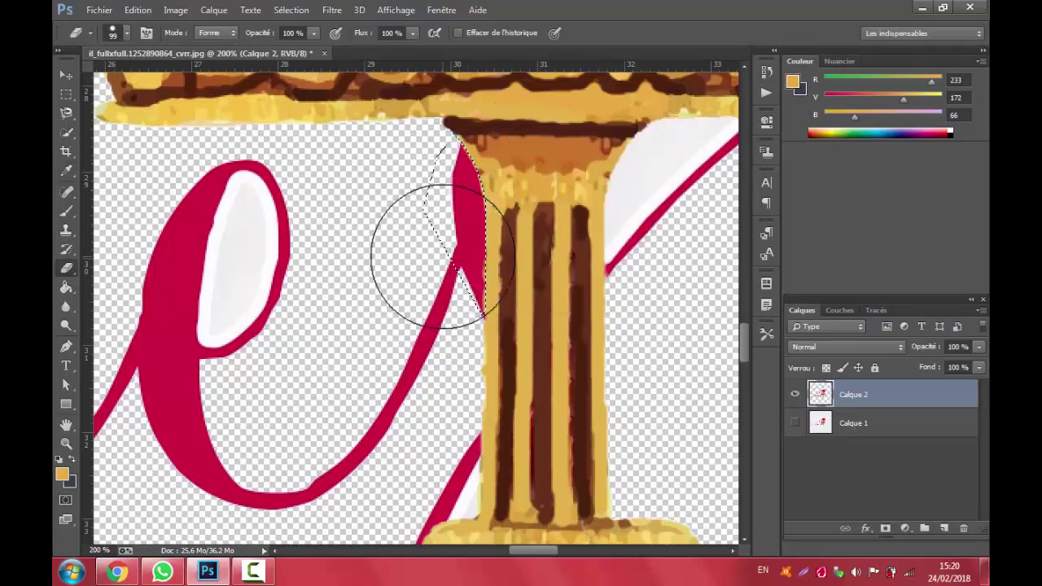
{"action": "left_click_drag", "start_coordinate": [440, 346], "coordinate": [354, 239]}
{"action": "left_click", "coordinate": [290, 10]}
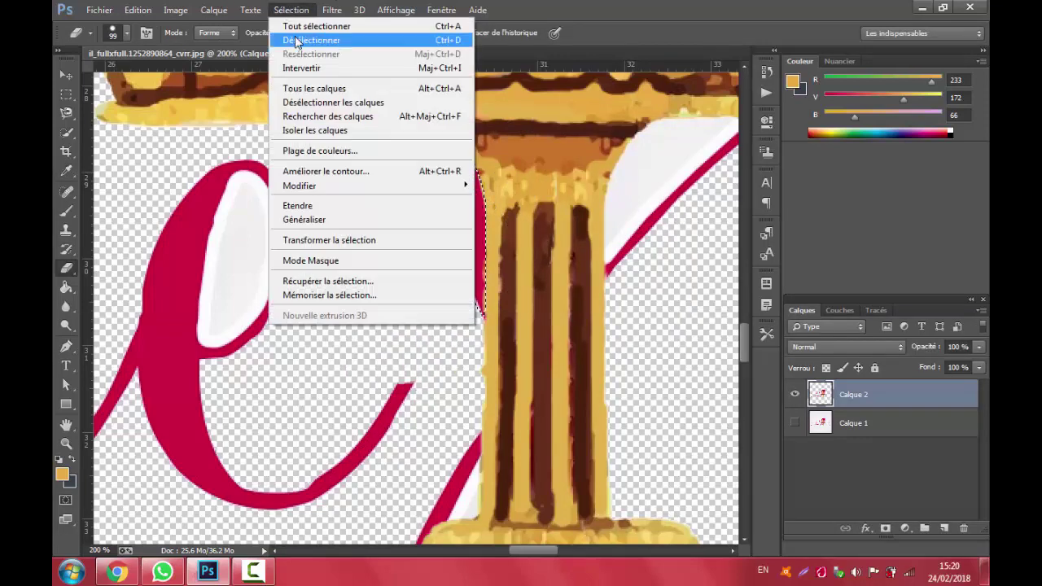
{"action": "key", "text": "Escape"}
{"action": "left_click_drag", "start_coordinate": [383, 174], "coordinate": [442, 302]}
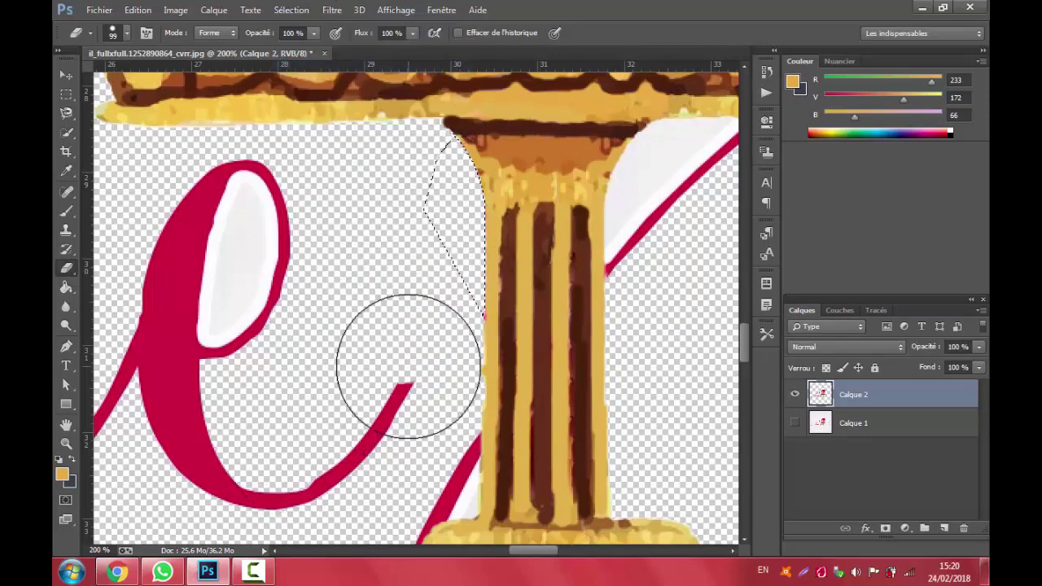
Deselect the previous selection and scroll back to the column area.
{"action": "scroll", "coordinate": [293, 440], "scroll_direction": "up", "scroll_amount": 1}
{"action": "scroll", "coordinate": [293, 439], "scroll_direction": "up", "scroll_amount": 4}
{"action": "left_click", "coordinate": [290, 10]}
{"action": "left_click", "coordinate": [318, 42]}
{"action": "scroll", "coordinate": [500, 221], "scroll_direction": "down", "scroll_amount": 3}
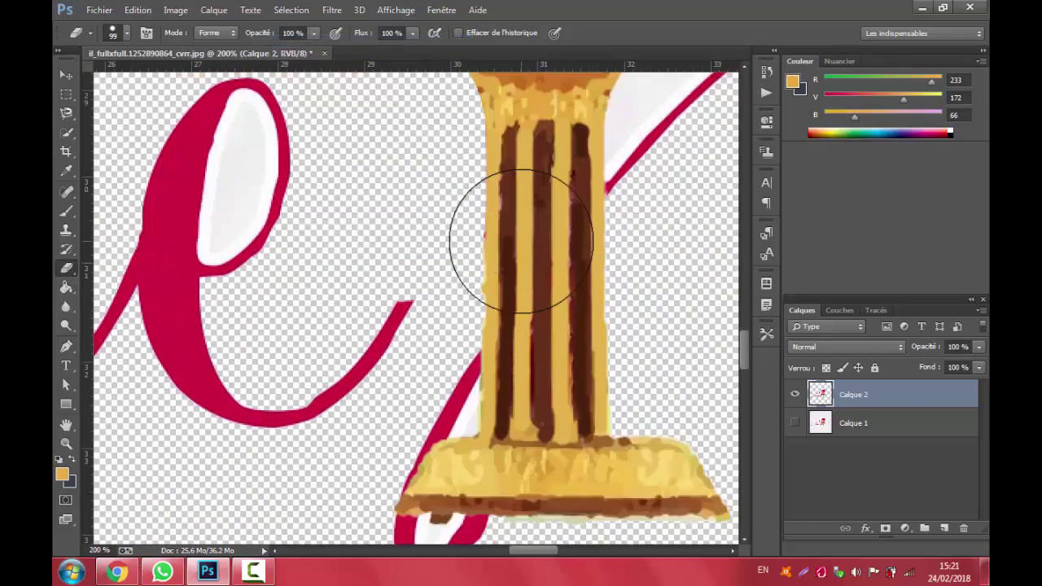
{"action": "scroll", "coordinate": [499, 221], "scroll_direction": "right", "scroll_amount": 2}
{"action": "scroll", "coordinate": [537, 386], "scroll_direction": "up", "scroll_amount": 3}
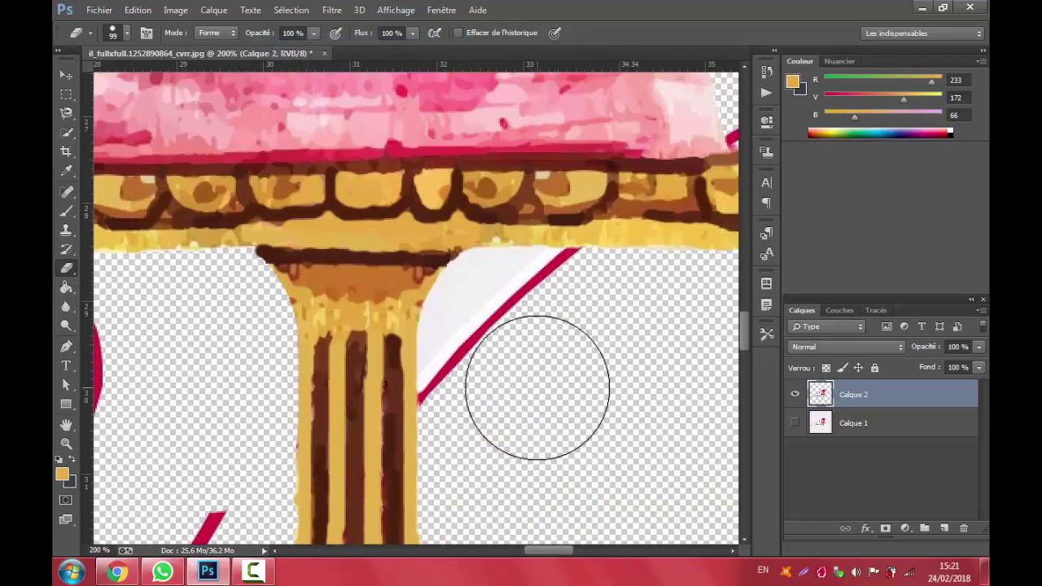
Magic Wand-select the white area right of the column plus the red diagonal stroke.
{"action": "left_click", "coordinate": [66, 131]}
{"action": "right_click", "coordinate": [66, 131]}
{"action": "left_click", "coordinate": [130, 148]}
{"action": "left_click", "coordinate": [468, 289]}
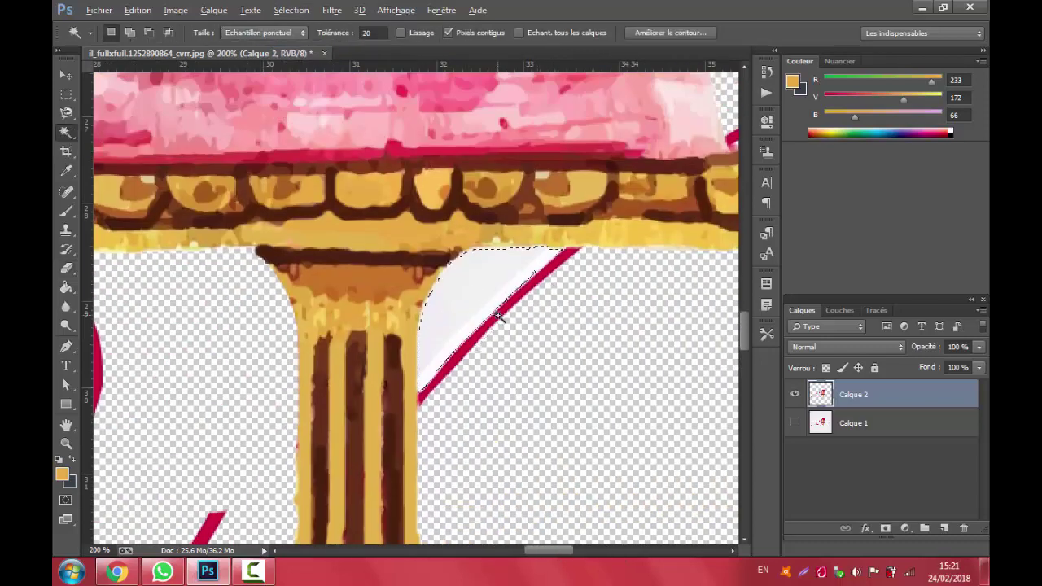
{"action": "left_click", "coordinate": [503, 309], "text": "shift"}
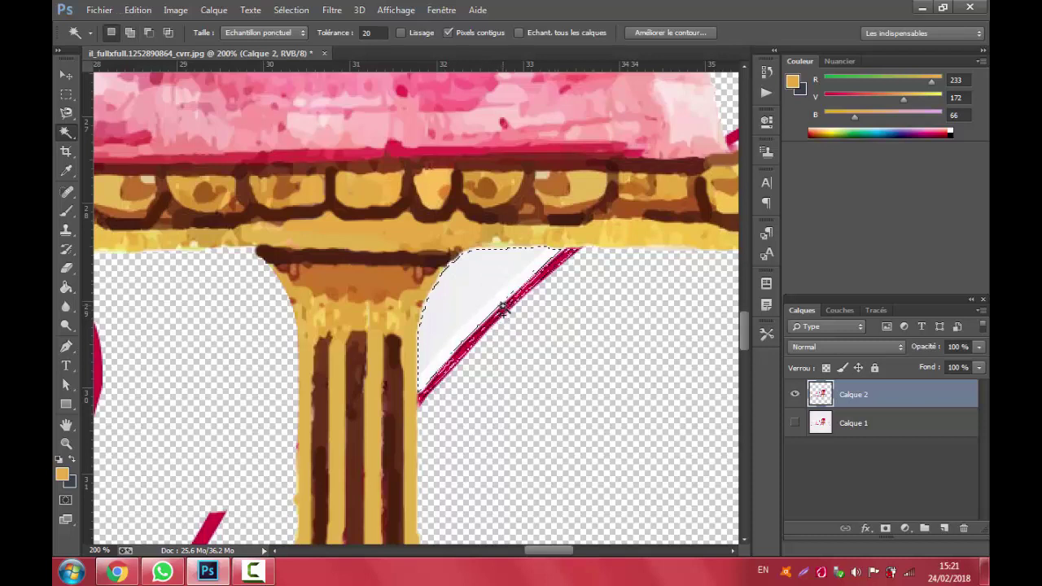
Quick-select the white patch and red stroke beside the column, erase them, and deselect.
{"action": "right_click", "coordinate": [66, 131]}
{"action": "left_click", "coordinate": [130, 130]}
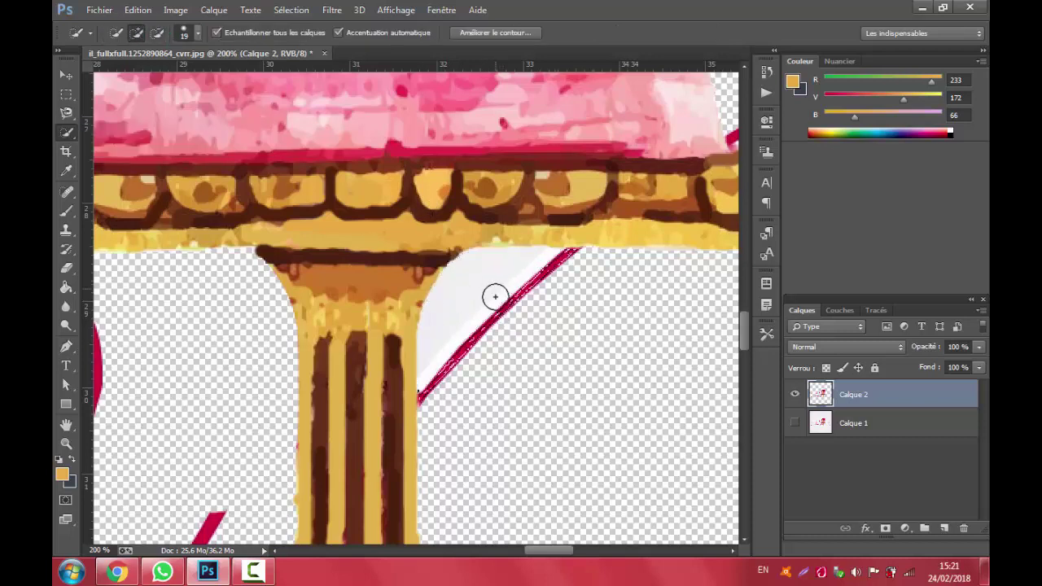
{"action": "mouse_move", "coordinate": [500, 307]}
{"action": "left_mouse_down"}
{"action": "mouse_move", "coordinate": [575, 258]}
{"action": "mouse_move", "coordinate": [423, 399]}
{"action": "left_mouse_up"}
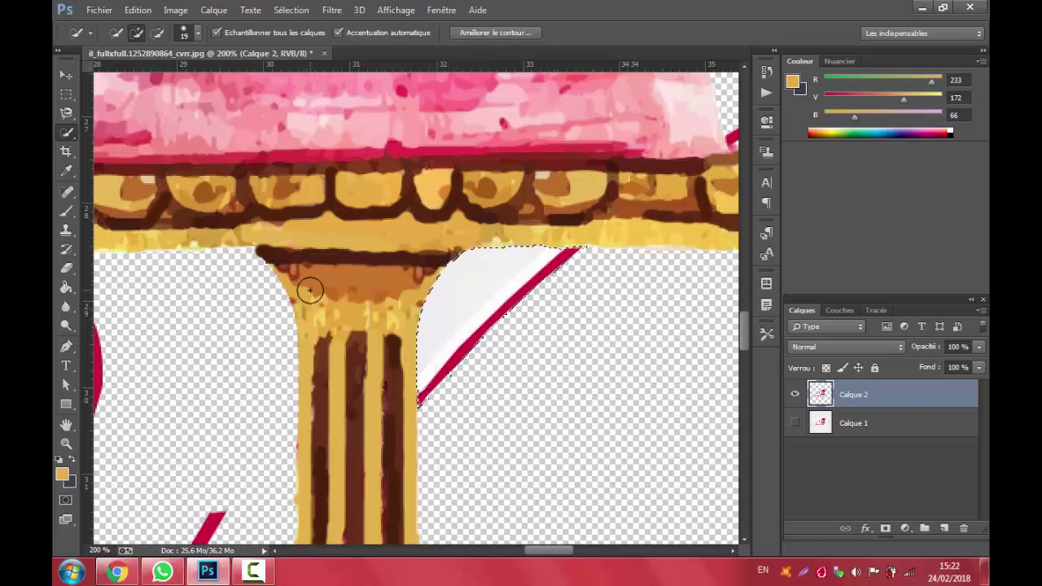
{"action": "key", "text": "e"}
{"action": "mouse_move", "coordinate": [490, 352]}
{"action": "left_mouse_down"}
{"action": "mouse_move", "coordinate": [454, 411]}
{"action": "mouse_move", "coordinate": [477, 400]}
{"action": "left_mouse_up"}
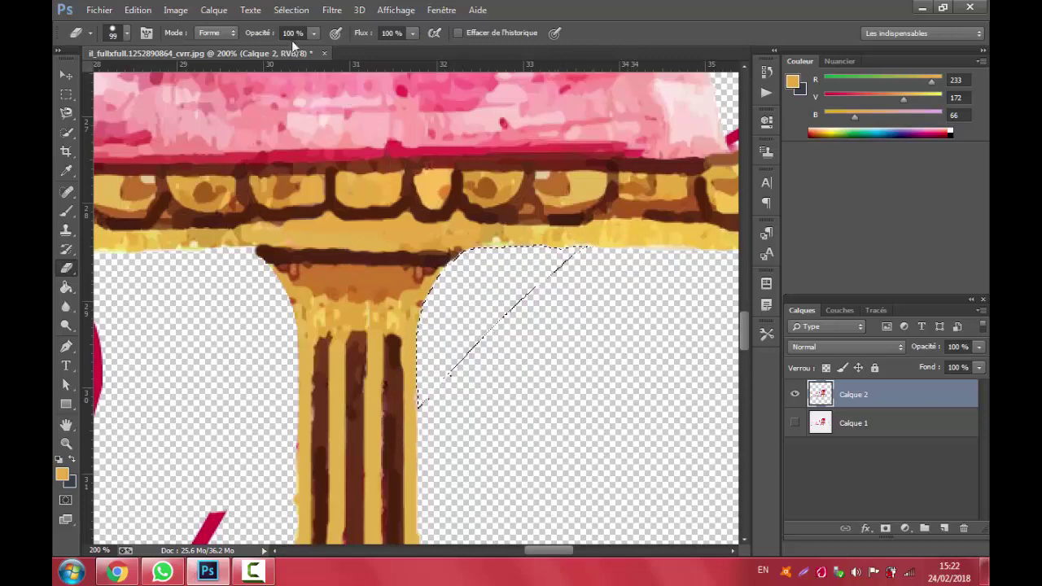
{"action": "left_click", "coordinate": [290, 9]}
{"action": "left_click", "coordinate": [325, 42]}
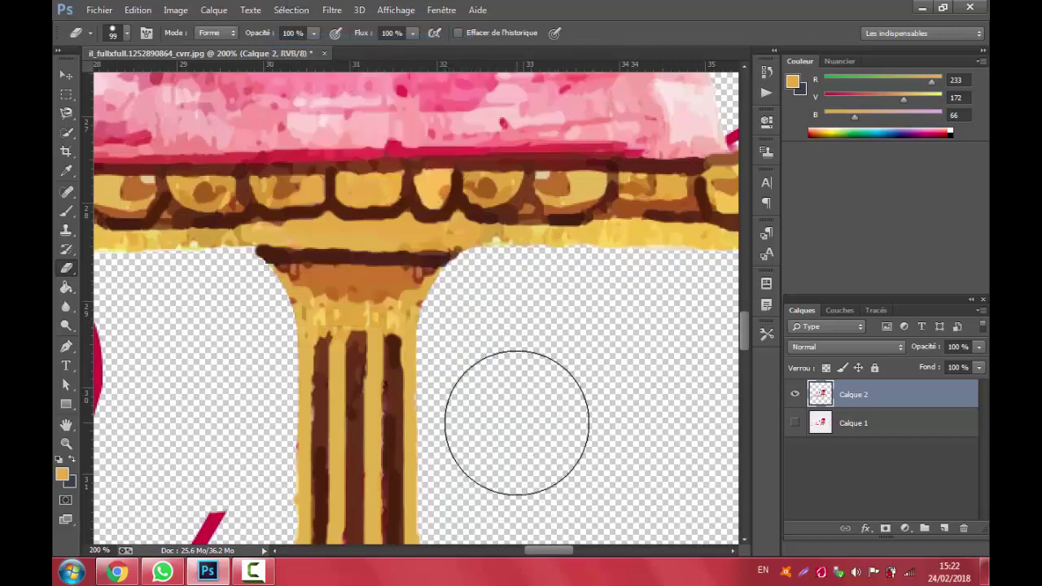
Zoom out to the whole cake and box-select the pink stroke below the stand.
{"action": "key", "text": "z"}
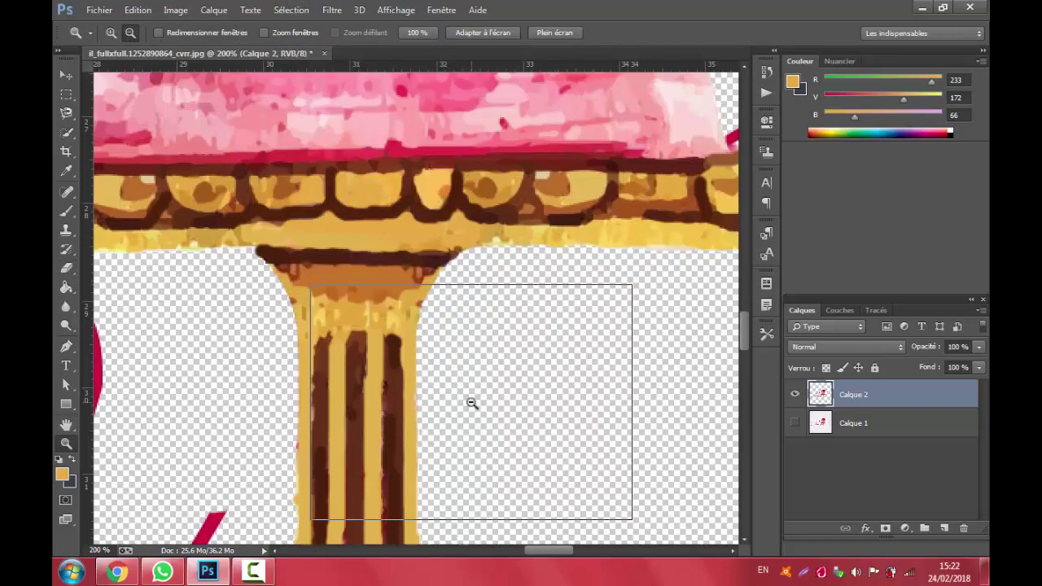
{"action": "left_click", "coordinate": [540, 412], "text": "alt"}
{"action": "left_click", "coordinate": [539, 412], "text": "alt"}
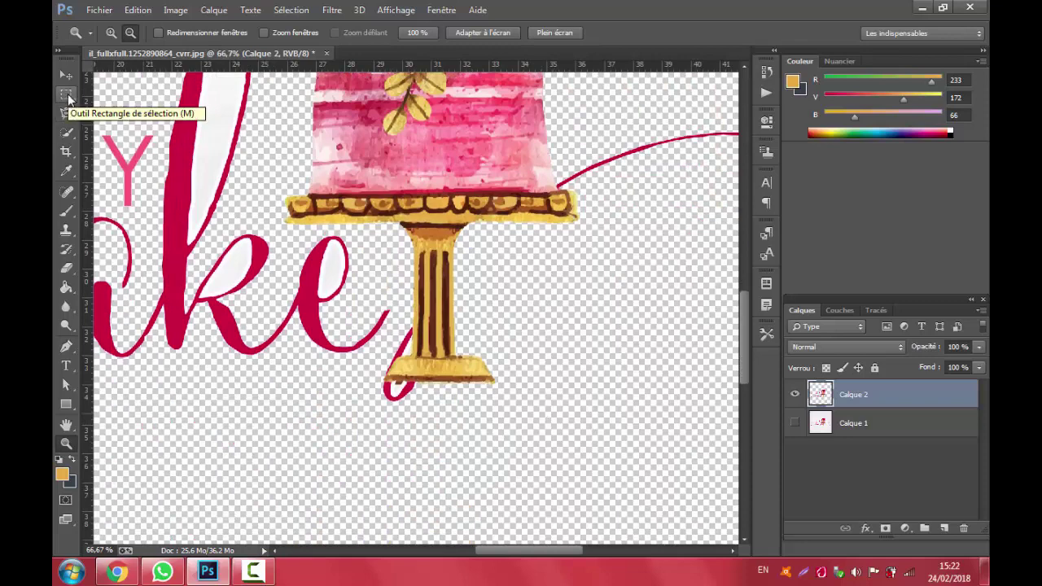
{"action": "left_click", "coordinate": [66, 131]}
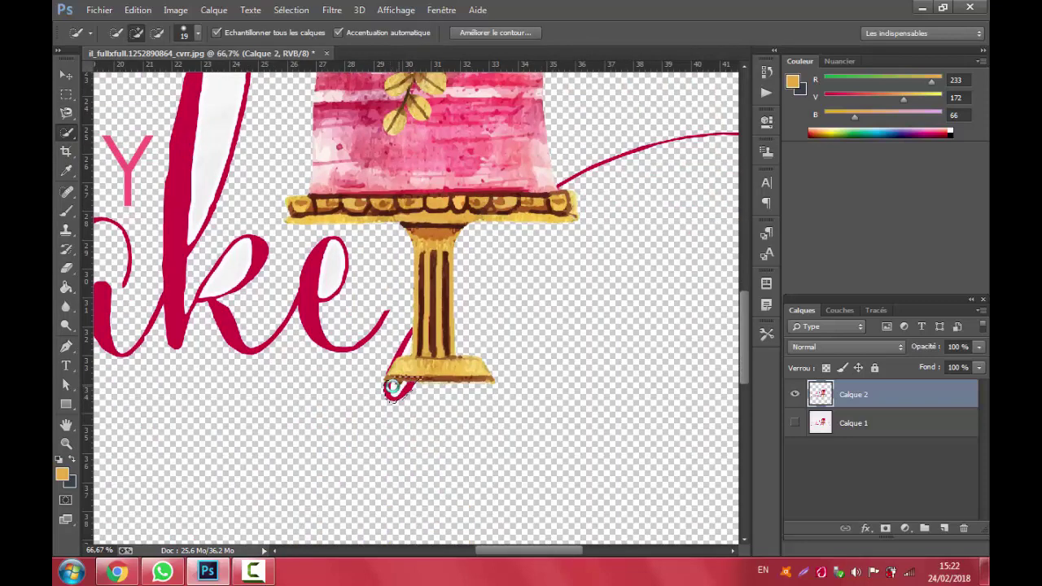
{"action": "left_click", "coordinate": [290, 10]}
{"action": "left_click", "coordinate": [309, 39]}
{"action": "key", "text": "m"}
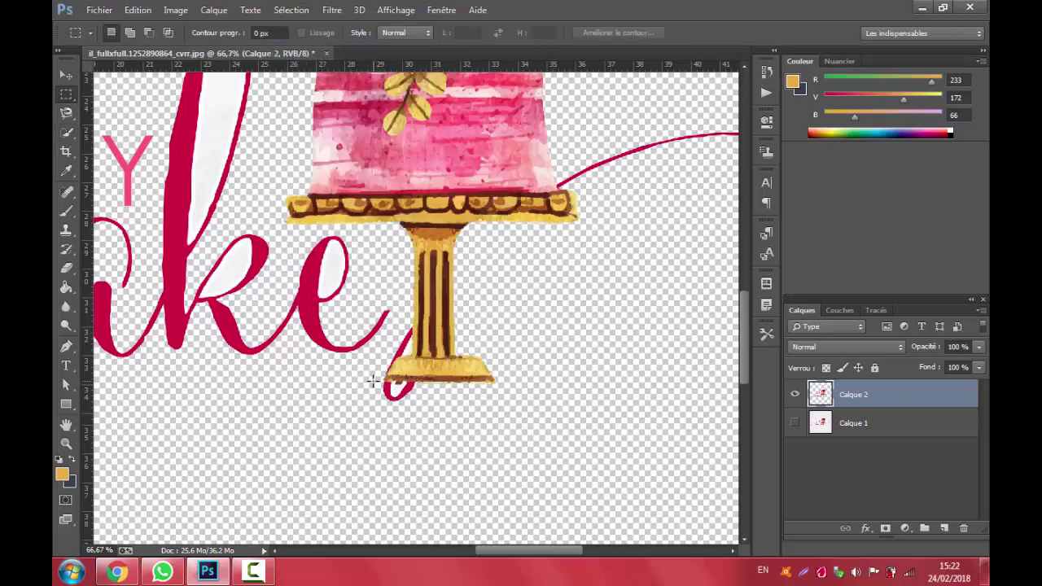
{"action": "mouse_move", "coordinate": [371, 381]}
{"action": "left_mouse_down"}
{"action": "mouse_move", "coordinate": [425, 406]}
{"action": "mouse_move", "coordinate": [410, 390]}
{"action": "left_mouse_up"}
Zoom in on the stand base and quick-select the pink diagonal stroke beside the pillar.
{"action": "left_click", "coordinate": [66, 268]}
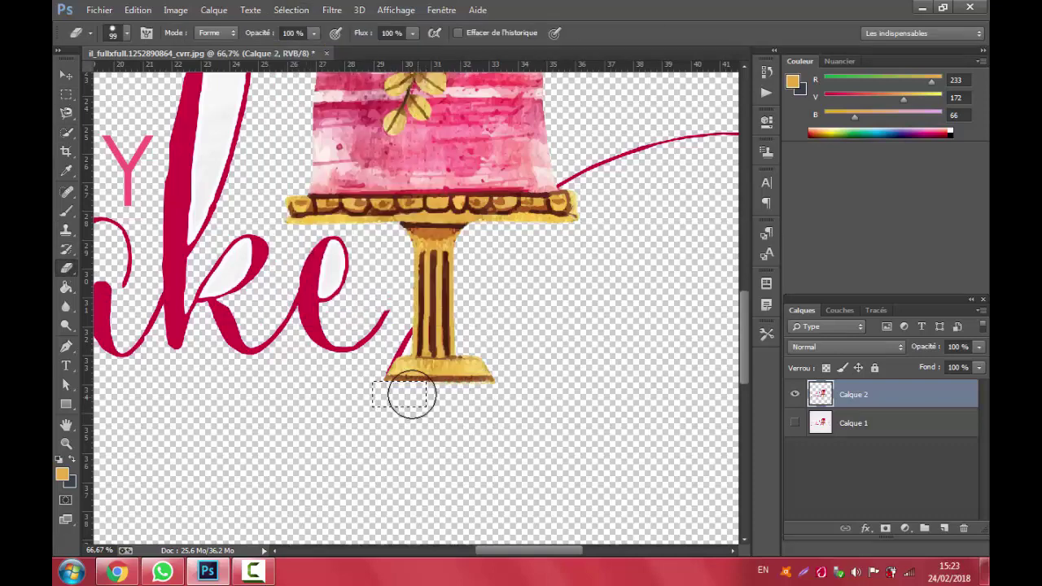
{"action": "left_click", "coordinate": [290, 9]}
{"action": "left_click", "coordinate": [310, 39]}
{"action": "key", "text": "z"}
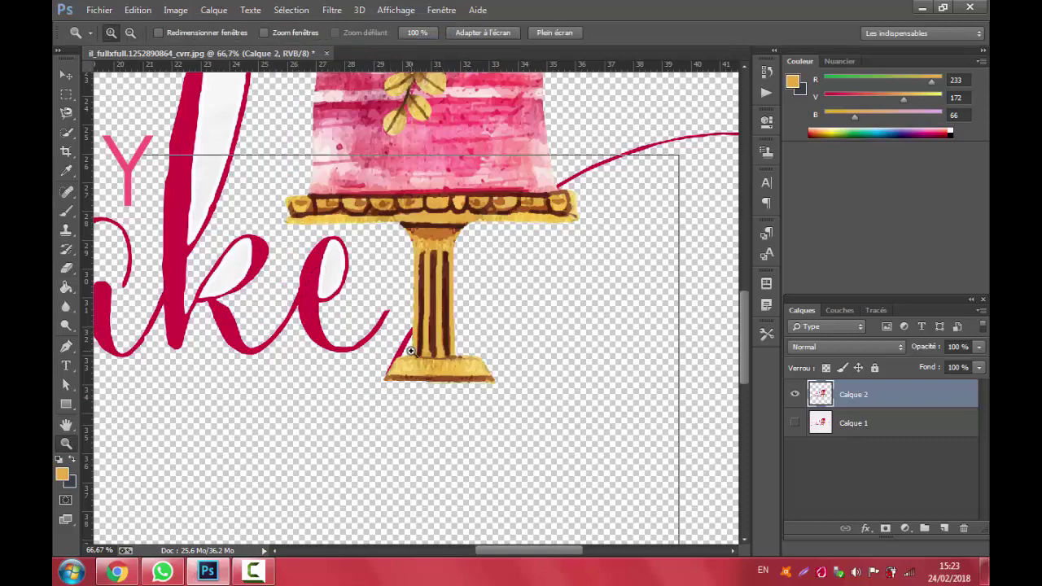
{"action": "left_click", "coordinate": [411, 352]}
{"action": "left_click", "coordinate": [411, 352]}
{"action": "left_click", "coordinate": [66, 132]}
{"action": "mouse_move", "coordinate": [382, 358]}
{"action": "left_mouse_down"}
{"action": "mouse_move", "coordinate": [395, 344]}
{"action": "mouse_move", "coordinate": [400, 284]}
{"action": "mouse_move", "coordinate": [398, 341]}
{"action": "mouse_move", "coordinate": [340, 397]}
{"action": "left_mouse_up"}
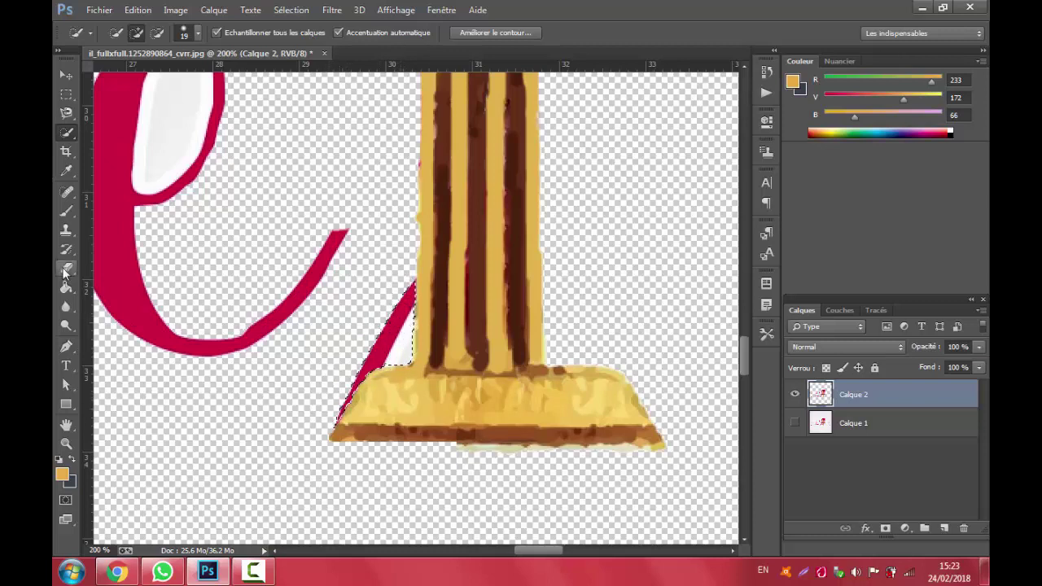
Erase the selected pink diagonal beside the pillar and clear the selection.
{"action": "left_click", "coordinate": [65, 270]}
{"action": "left_click_drag", "start_coordinate": [326, 432], "coordinate": [394, 232]}
{"action": "left_click", "coordinate": [290, 9]}
{"action": "left_click", "coordinate": [269, 39]}
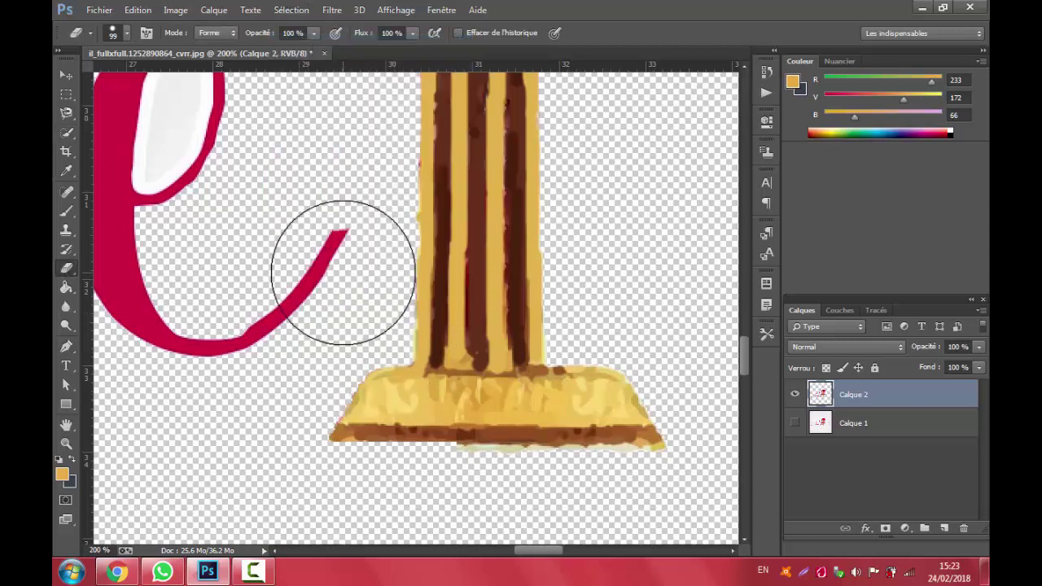
{"action": "left_click_drag", "start_coordinate": [343, 273], "coordinate": [174, 279]}
{"action": "scroll", "coordinate": [175, 279], "scroll_direction": "up", "scroll_amount": 3}
{"action": "left_click_drag", "start_coordinate": [221, 232], "coordinate": [170, 237]}
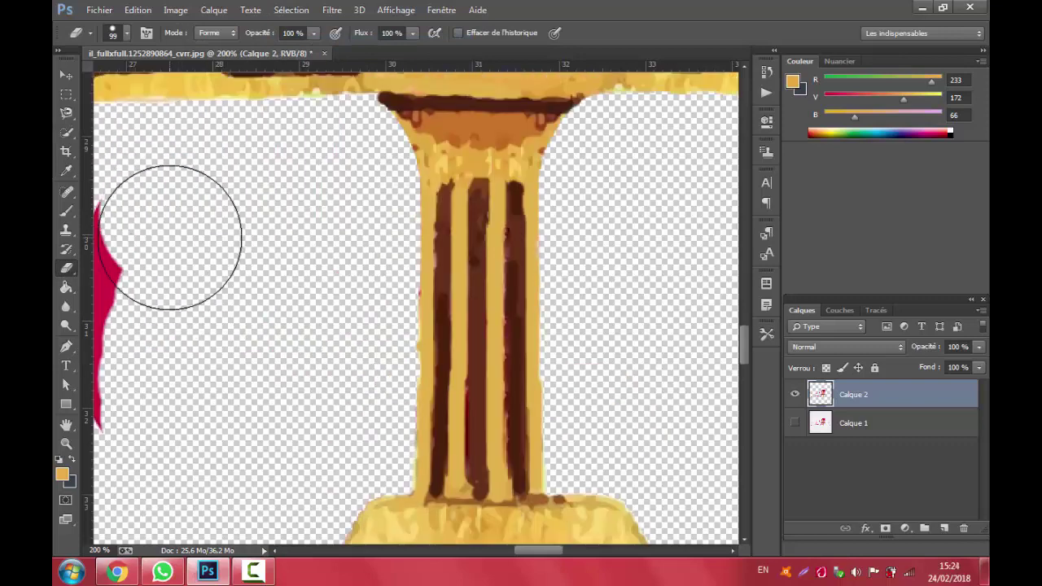
{"action": "scroll", "coordinate": [149, 409], "scroll_direction": "up", "scroll_amount": 2}
{"action": "scroll", "coordinate": [149, 409], "scroll_direction": "left", "scroll_amount": 5}
Zoom out and, with a 289 px eraser, wipe out the pink EMMY lettering and swashes.
{"action": "left_click", "coordinate": [67, 443]}
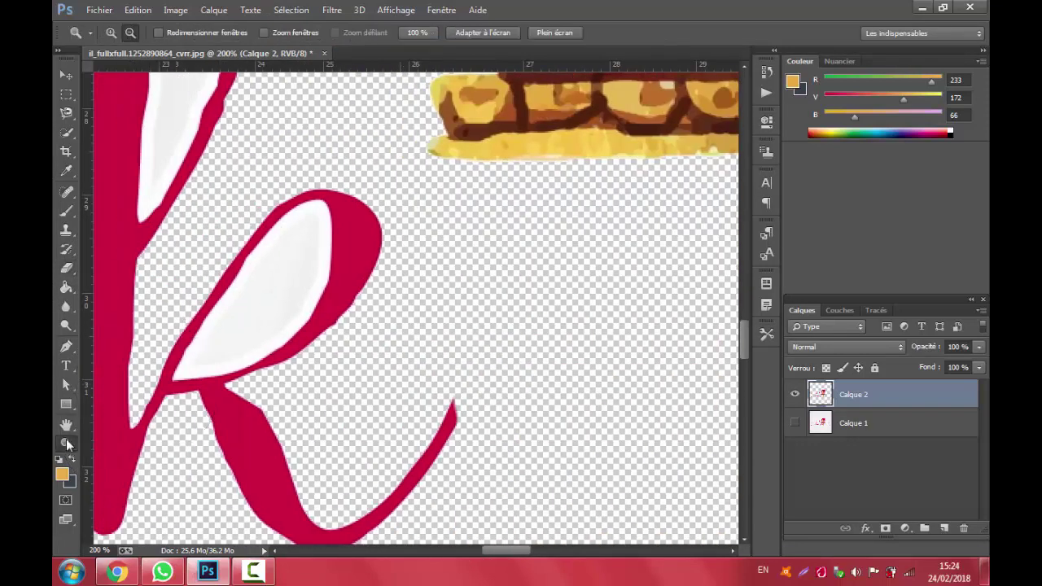
{"action": "left_click", "coordinate": [477, 360], "text": "alt"}
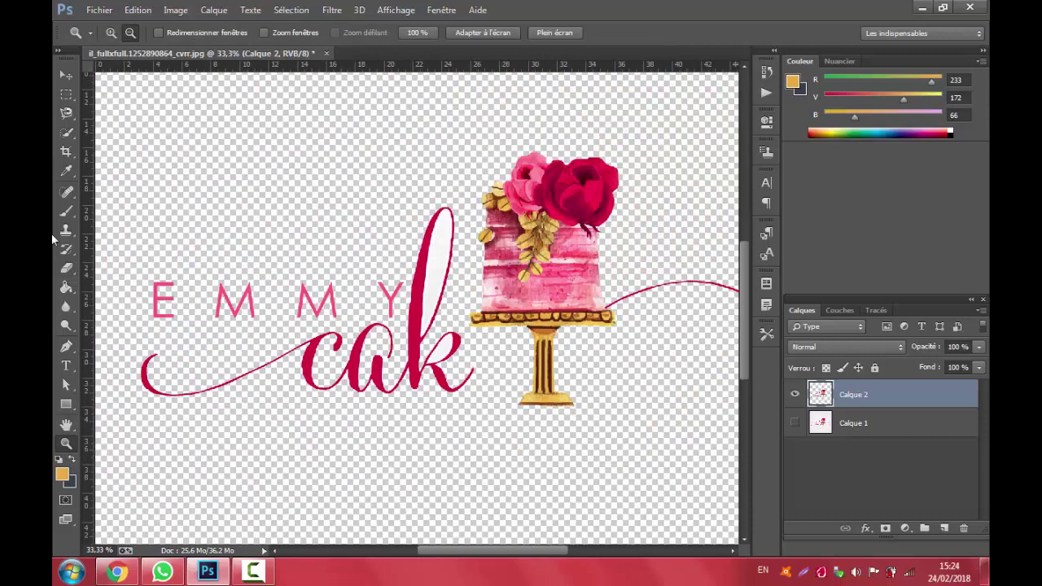
{"action": "left_click", "coordinate": [66, 269]}
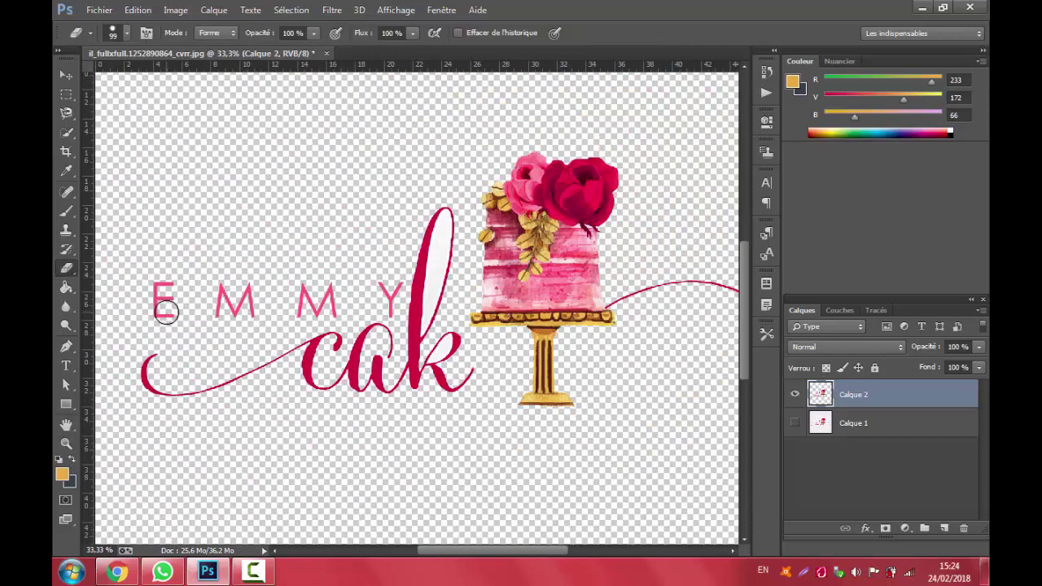
{"action": "left_click_drag", "start_coordinate": [166, 310], "coordinate": [257, 299]}
{"action": "right_click", "coordinate": [256, 299]}
{"action": "type", "text": "289"}
{"action": "key", "text": "Return"}
{"action": "mouse_move", "coordinate": [420, 240]}
{"action": "left_mouse_down"}
{"action": "mouse_move", "coordinate": [457, 372]}
{"action": "mouse_move", "coordinate": [285, 285]}
{"action": "mouse_move", "coordinate": [174, 372]}
{"action": "mouse_move", "coordinate": [298, 255]}
{"action": "left_mouse_up"}
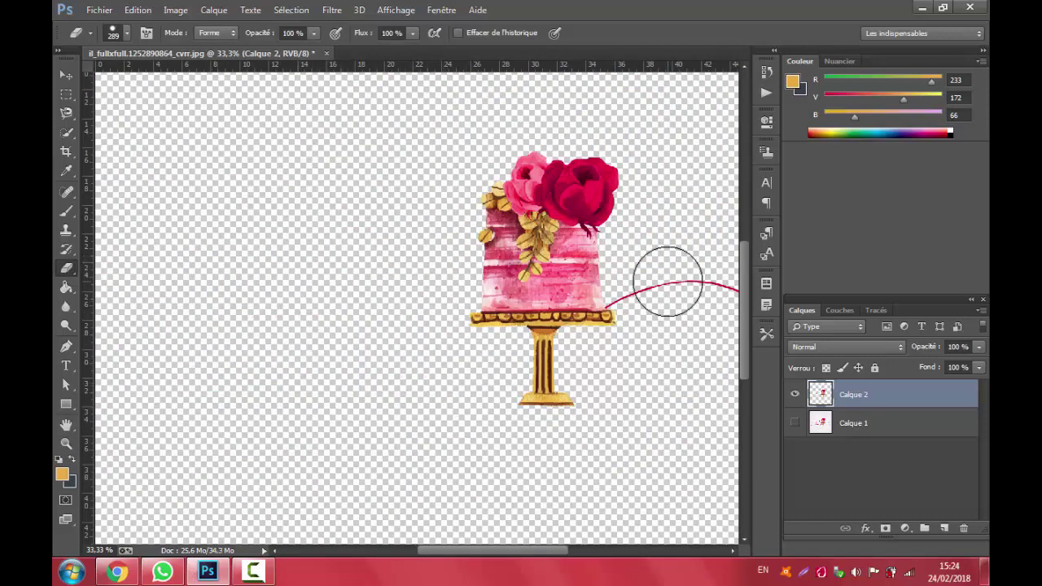
{"action": "left_click_drag", "start_coordinate": [667, 281], "coordinate": [643, 293]}
{"action": "mouse_move", "coordinate": [553, 550]}
{"action": "left_mouse_down"}
{"action": "mouse_move", "coordinate": [706, 550]}
{"action": "mouse_move", "coordinate": [592, 551]}
{"action": "left_mouse_up"}
{"action": "left_click_drag", "start_coordinate": [537, 399], "coordinate": [559, 278]}
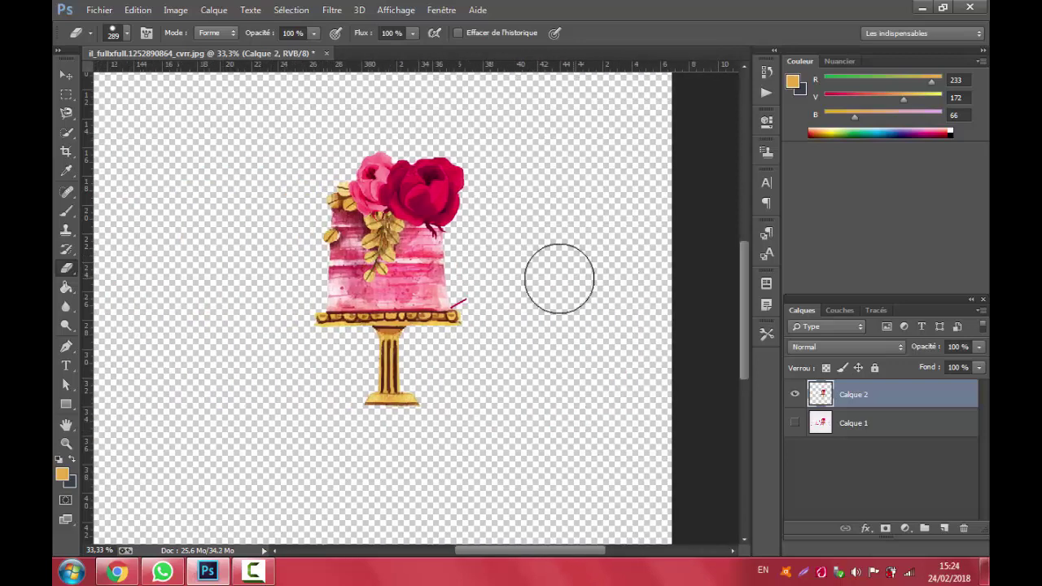
Zoom in on the cake base's right edge and erase the pink stroke at 27 px, then 11 px.
{"action": "left_click", "coordinate": [66, 443]}
{"action": "left_click_drag", "start_coordinate": [478, 285], "coordinate": [442, 329]}
{"action": "left_click", "coordinate": [65, 267]}
{"action": "right_click", "coordinate": [424, 244]}
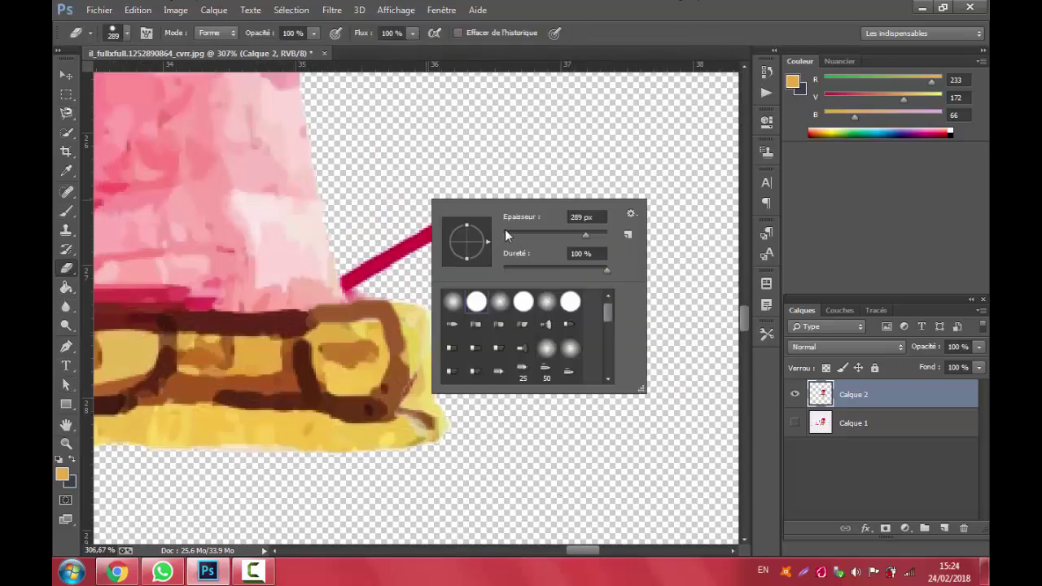
{"action": "left_click_drag", "start_coordinate": [505, 236], "coordinate": [516, 235]}
{"action": "left_click_drag", "start_coordinate": [430, 232], "coordinate": [350, 281]}
{"action": "right_click", "coordinate": [382, 293]}
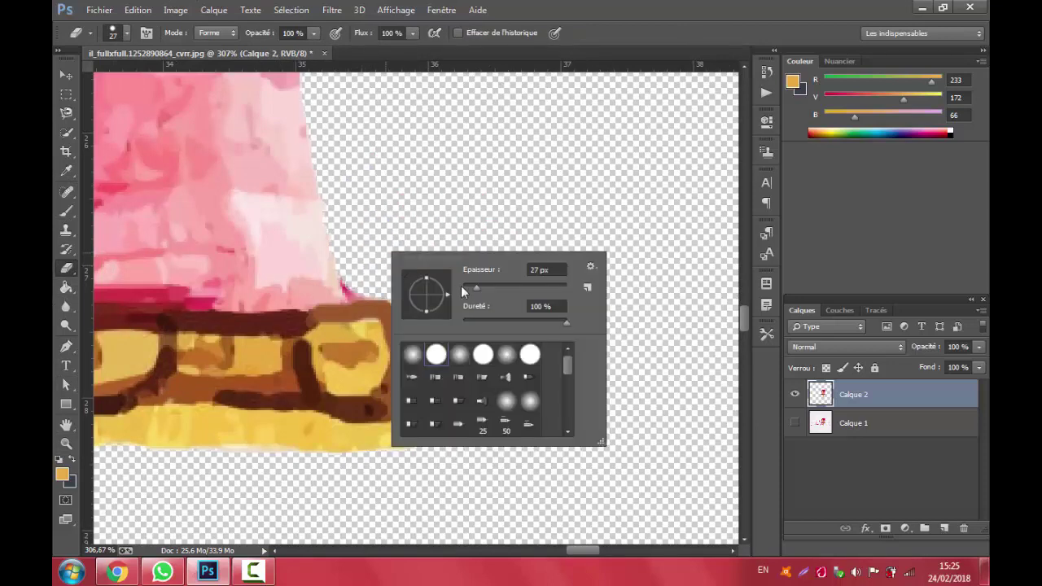
{"action": "left_click_drag", "start_coordinate": [461, 288], "coordinate": [467, 288]}
{"action": "left_click", "coordinate": [356, 284]}
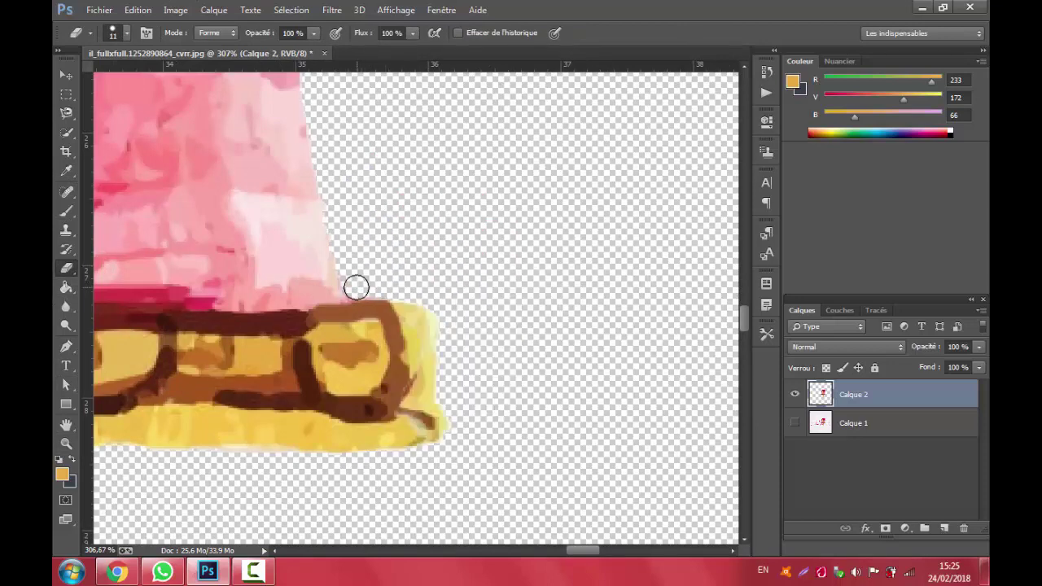
Scroll down to check the remaining area, then zoom back out to the whole cake.
{"action": "scroll", "coordinate": [354, 228], "scroll_direction": "down", "scroll_amount": 2}
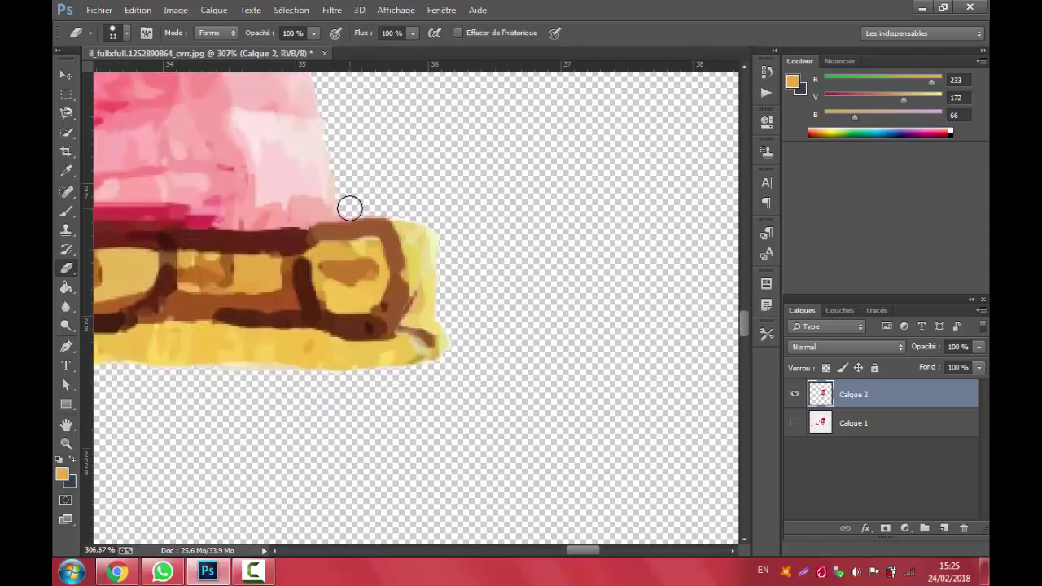
{"action": "right_click", "coordinate": [507, 224]}
{"action": "left_click", "coordinate": [356, 209]}
{"action": "scroll", "coordinate": [407, 221], "scroll_direction": "down", "scroll_amount": 3}
{"action": "scroll", "coordinate": [465, 228], "scroll_direction": "down", "scroll_amount": 1}
{"action": "left_click", "coordinate": [66, 443]}
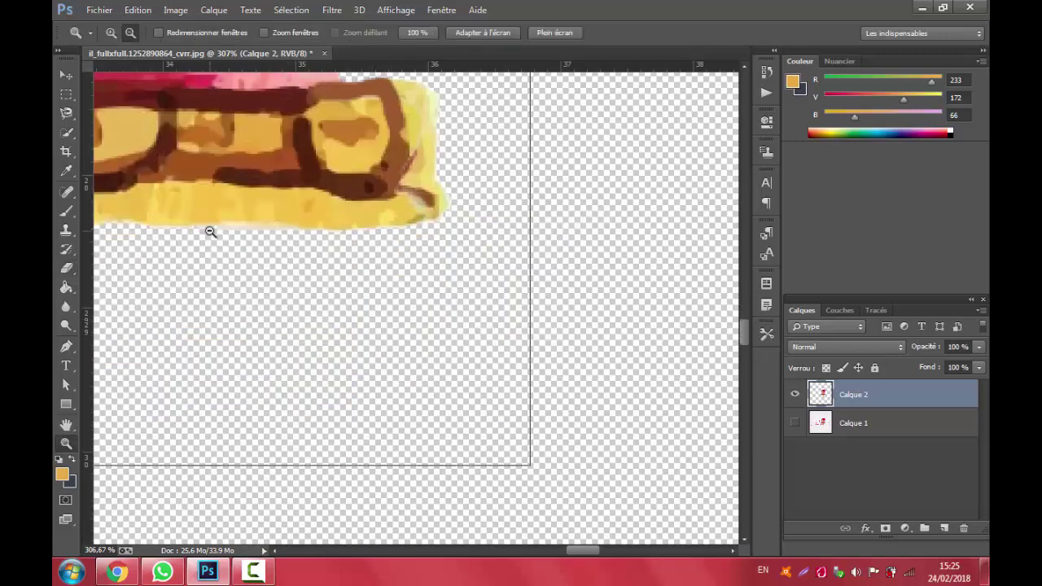
{"action": "left_click", "coordinate": [209, 230], "text": "alt"}
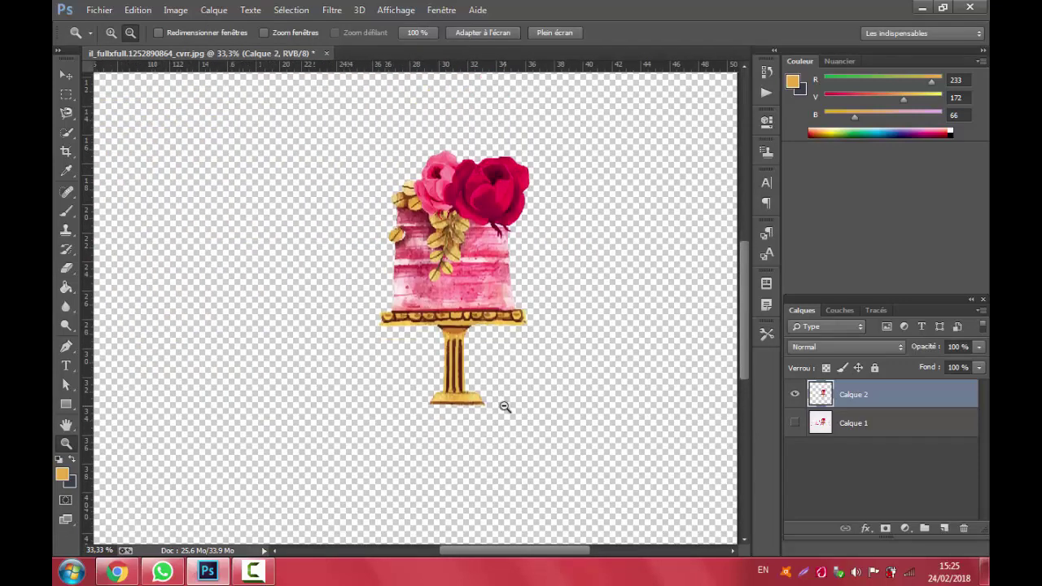
Delete the leftover Calque 1 layer, leaving only Calque 2.
{"action": "left_click", "coordinate": [795, 422]}
{"action": "left_click", "coordinate": [885, 434]}
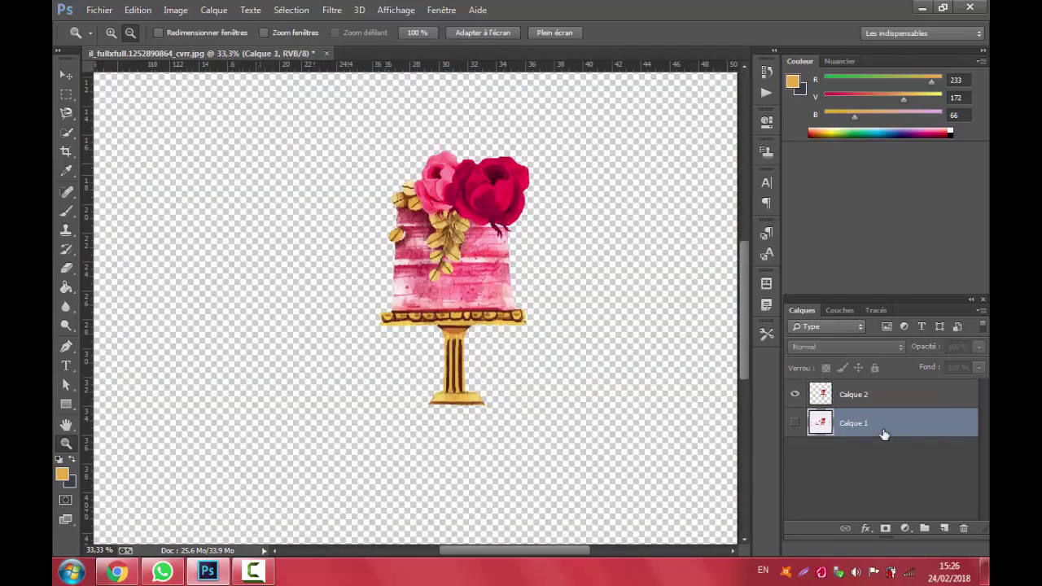
{"action": "key", "text": "Delete"}
Crop the canvas tightly around the rose-topped cake and its gold stand.
{"action": "right_click", "coordinate": [67, 427]}
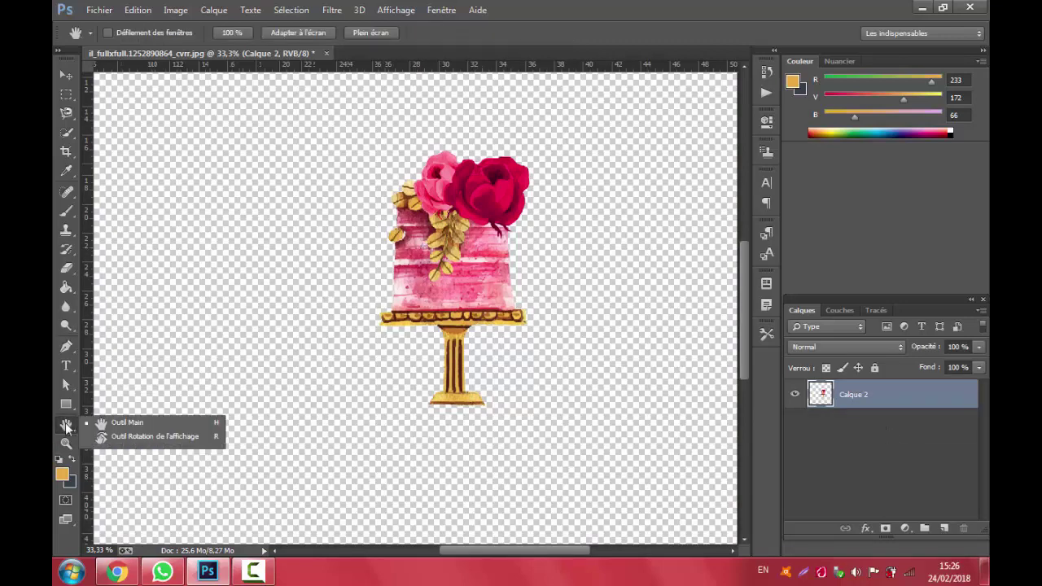
{"action": "left_click", "coordinate": [66, 151]}
{"action": "left_click_drag", "start_coordinate": [615, 106], "coordinate": [297, 463]}
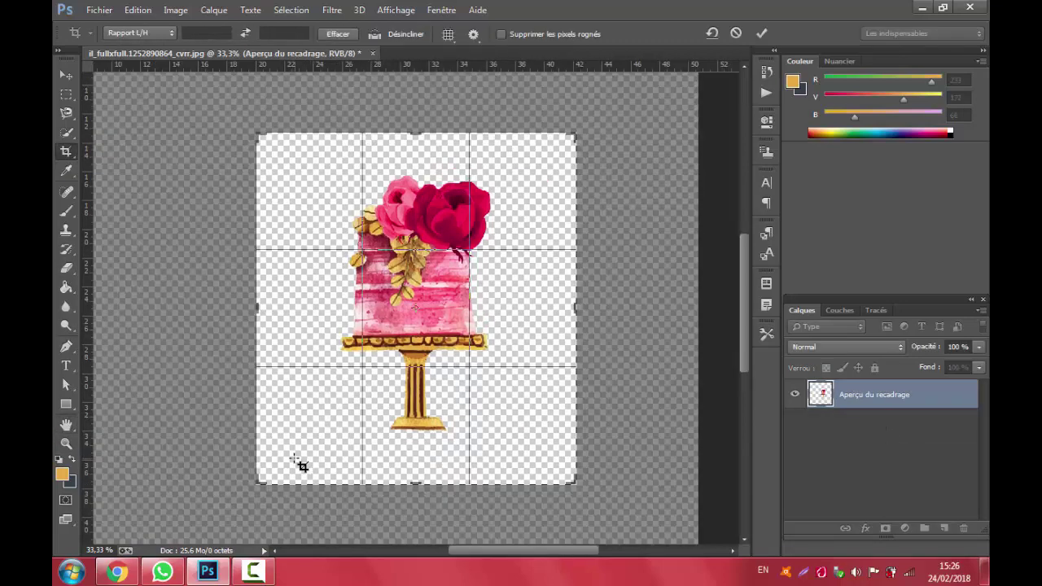
{"action": "key", "text": "Return"}
{"action": "left_click", "coordinate": [158, 213]}
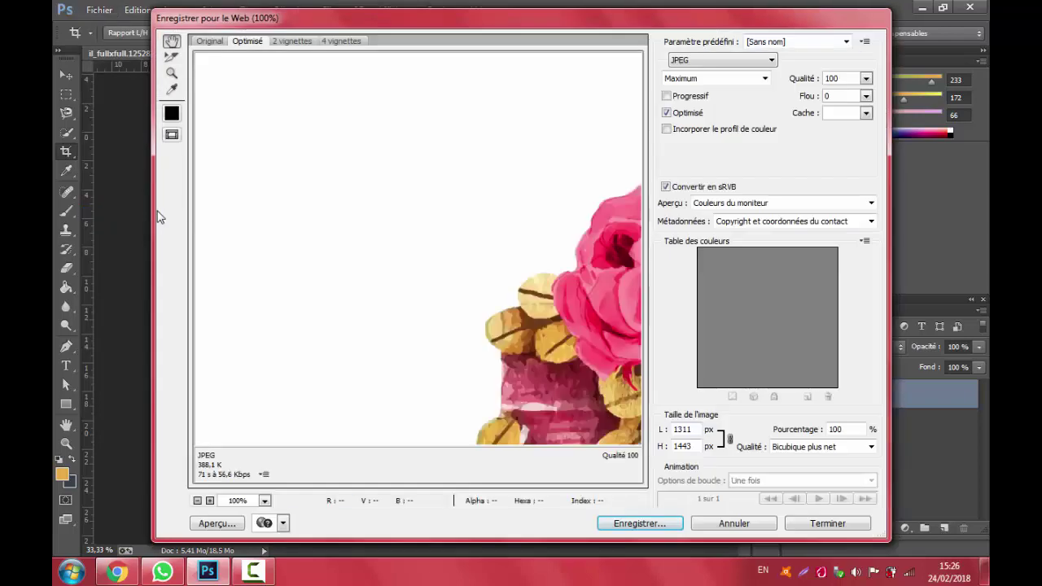
Export the cake via Save for Web as a transparent PNG-24 named 'wathercolor logo'.
{"action": "left_click", "coordinate": [716, 61]}
{"action": "left_click", "coordinate": [683, 102]}
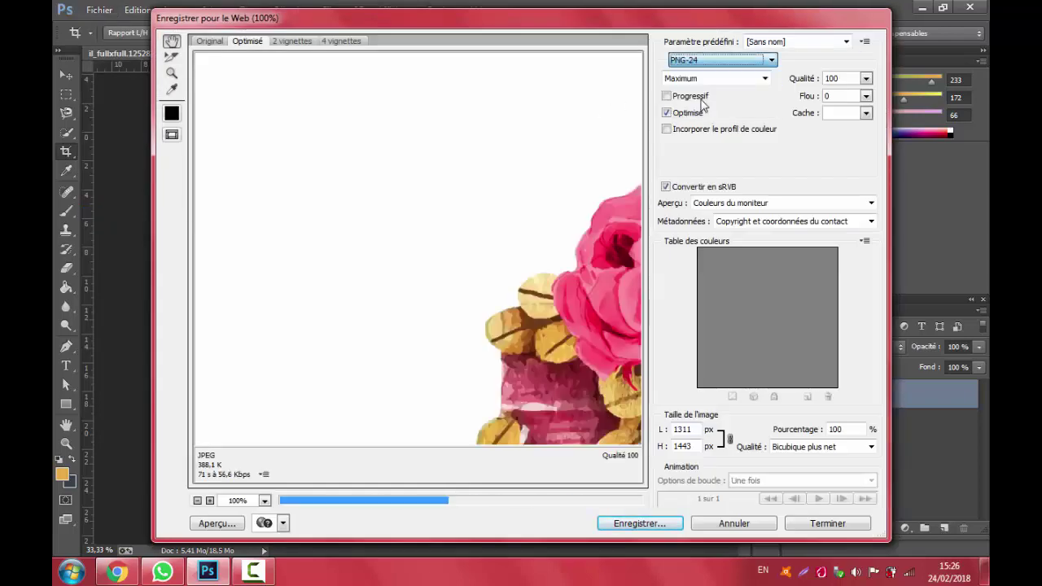
{"action": "left_click_drag", "start_coordinate": [569, 431], "coordinate": [505, 243]}
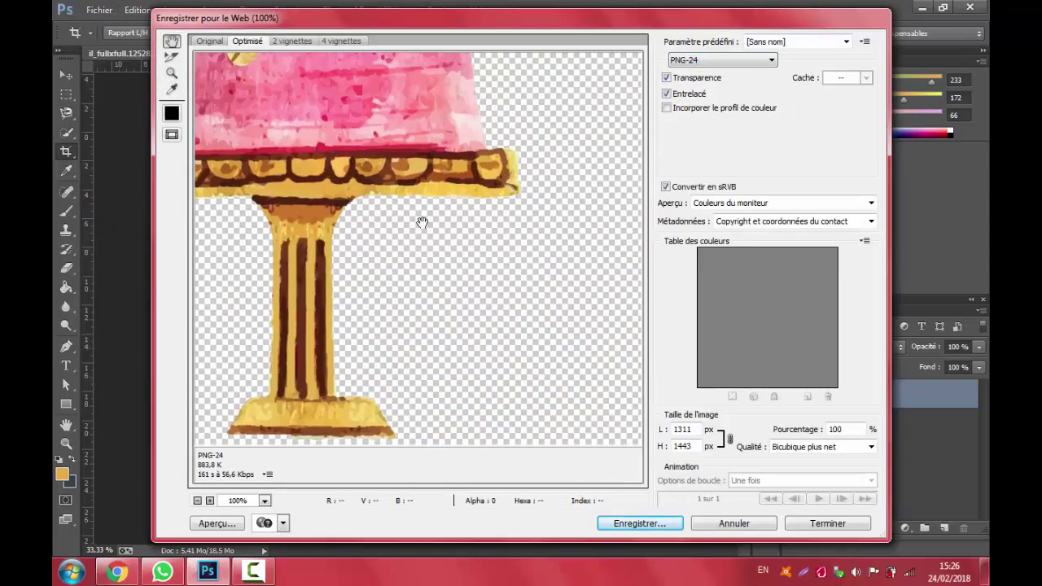
{"action": "scroll", "coordinate": [420, 223], "scroll_direction": "up", "scroll_amount": 10}
{"action": "scroll", "coordinate": [479, 274], "scroll_direction": "up", "scroll_amount": 3}
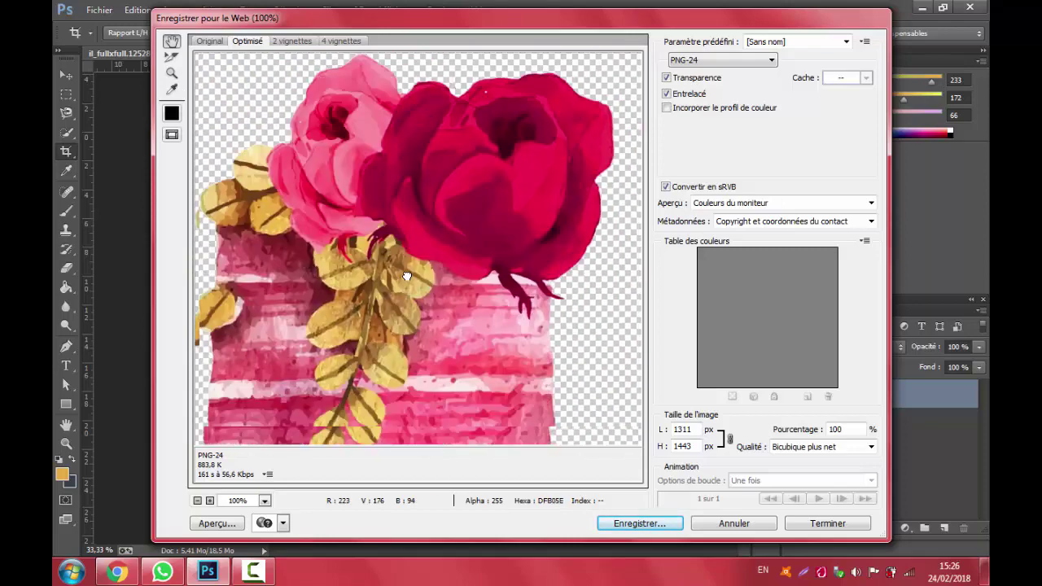
{"action": "scroll", "coordinate": [449, 220], "scroll_direction": "down", "scroll_amount": 1}
{"action": "left_click", "coordinate": [639, 524]}
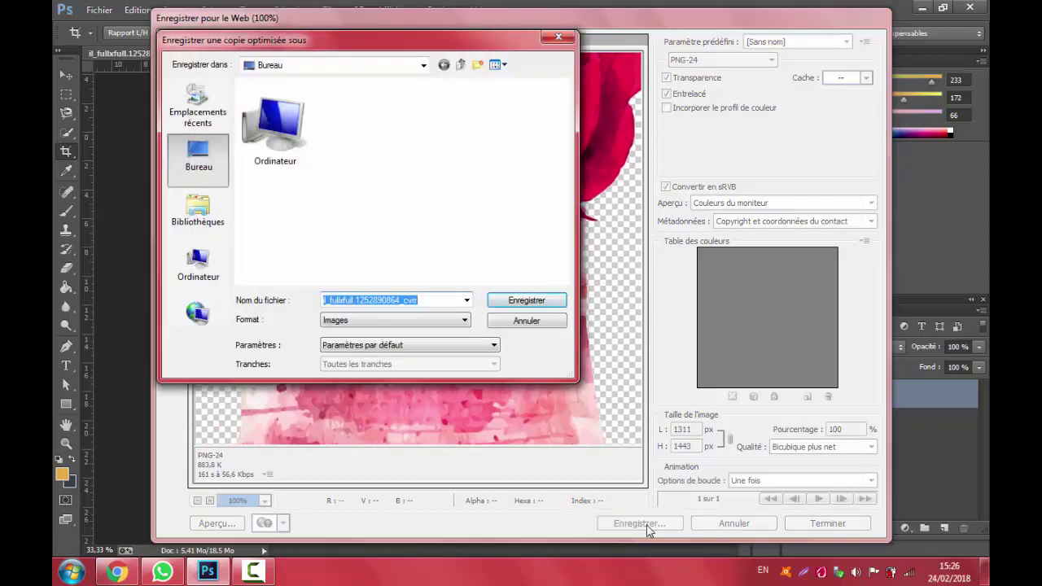
{"action": "type", "text": "wathercolor logo"}
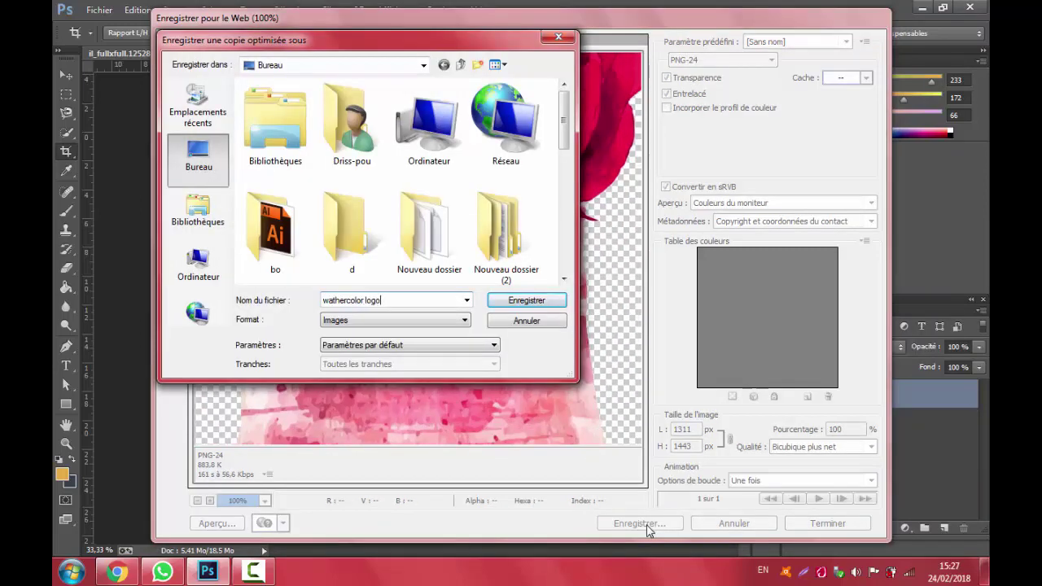
{"action": "key", "text": "Return"}
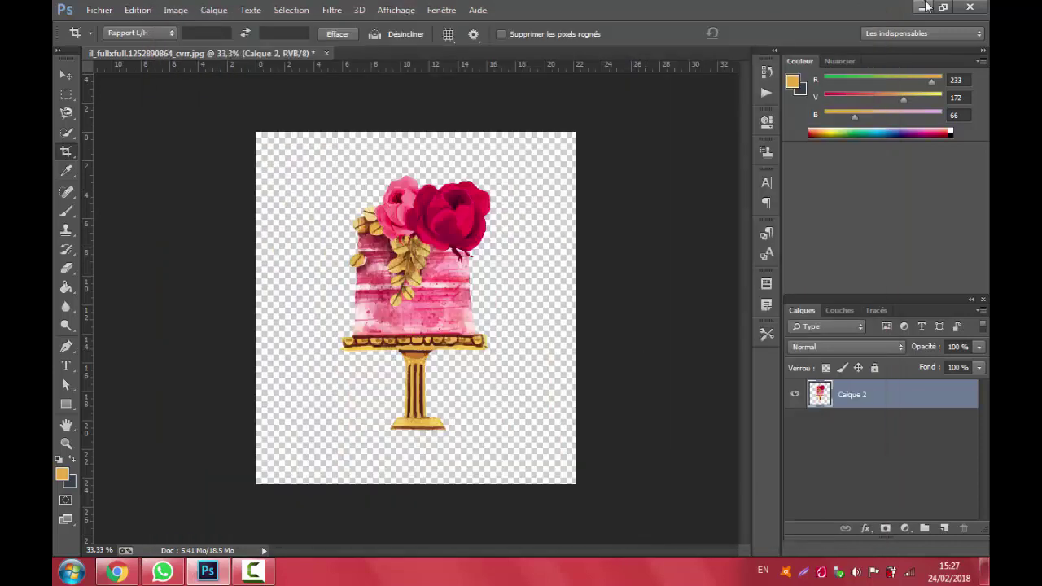
View the exported 'wathercolor logo' PNG from the desktop, then return to Photoshop.
{"action": "left_click", "coordinate": [922, 7]}
{"action": "double_click", "coordinate": [446, 262]}
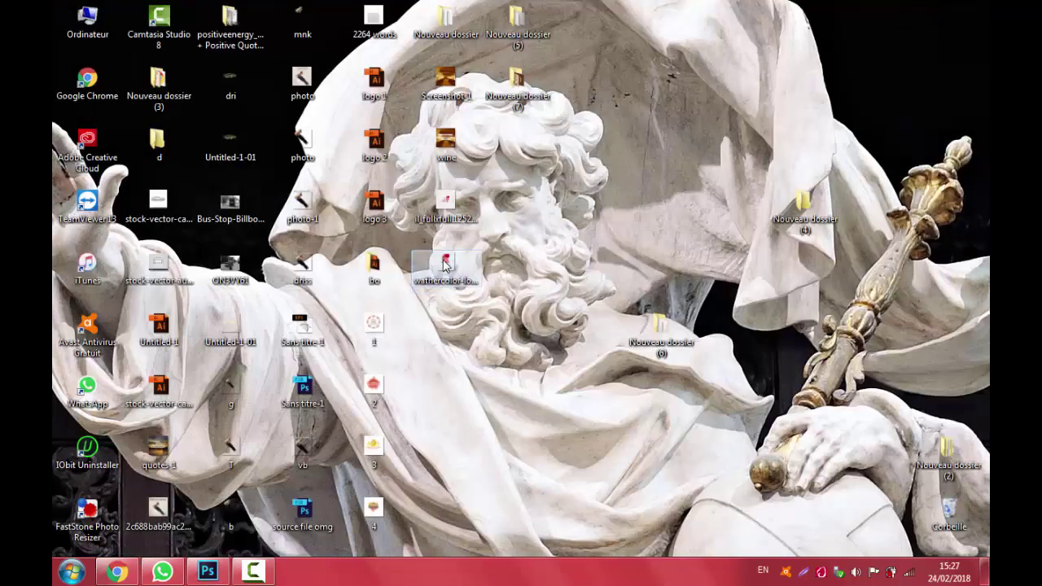
{"action": "scroll", "coordinate": [700, 393], "scroll_direction": "up", "scroll_amount": 5}
{"action": "scroll", "coordinate": [700, 393], "scroll_direction": "down", "scroll_amount": 5}
{"action": "scroll", "coordinate": [653, 351], "scroll_direction": "up", "scroll_amount": 1}
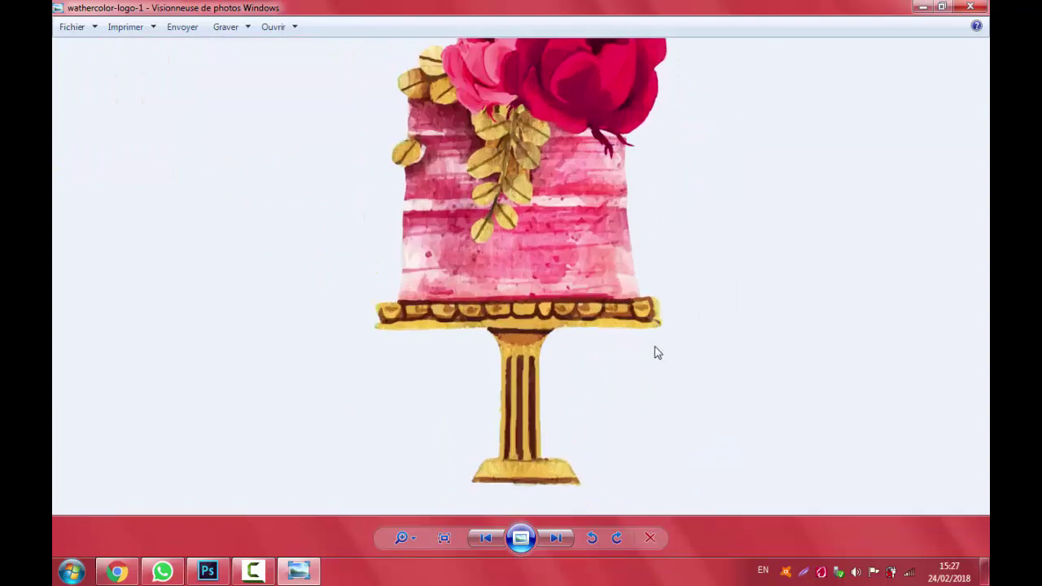
{"action": "left_click", "coordinate": [969, 7]}
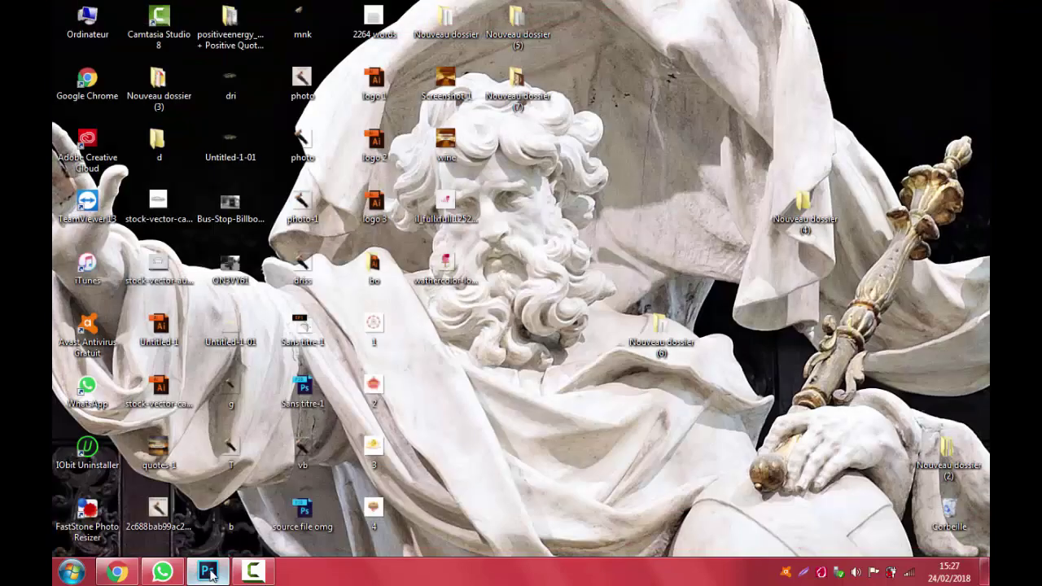
{"action": "left_click", "coordinate": [208, 571]}
Select the area beneath the stand's base and erase its pale fringe with a 32 px Eraser.
{"action": "left_click_drag", "start_coordinate": [446, 422], "coordinate": [407, 435]}
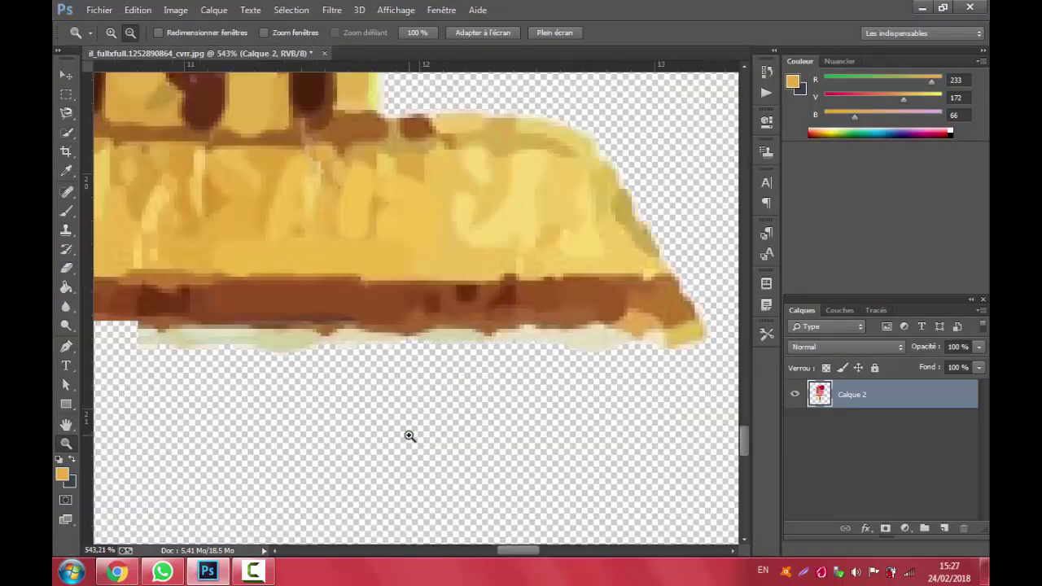
{"action": "left_click", "coordinate": [65, 94]}
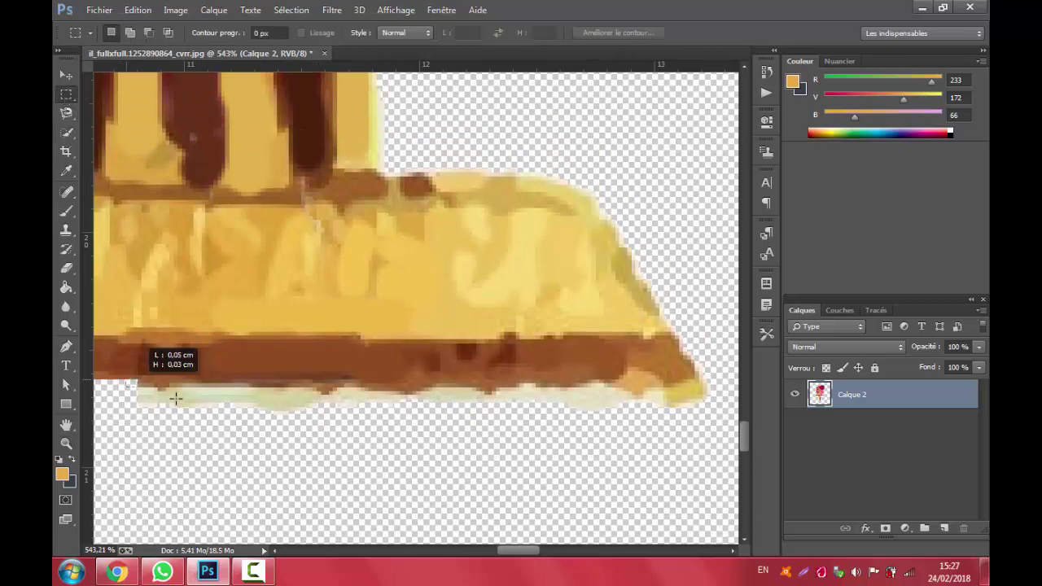
{"action": "left_click_drag", "start_coordinate": [175, 398], "coordinate": [722, 530]}
{"action": "left_click", "coordinate": [66, 268]}
{"action": "left_click_drag", "start_coordinate": [260, 389], "coordinate": [170, 388]}
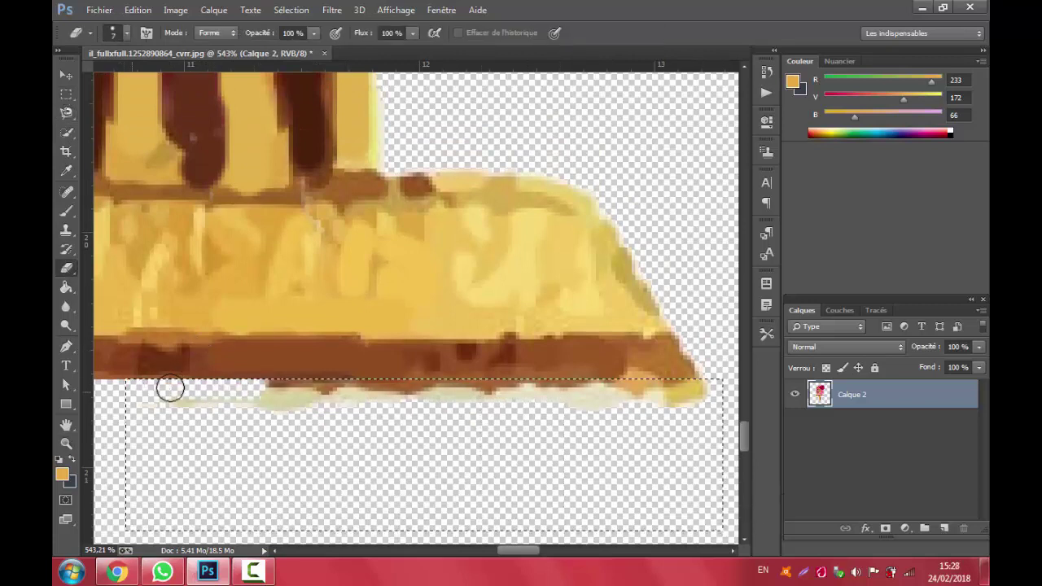
{"action": "right_click", "coordinate": [249, 398]}
{"action": "left_click_drag", "start_coordinate": [279, 390], "coordinate": [309, 390]}
{"action": "left_click_drag", "start_coordinate": [683, 391], "coordinate": [179, 398]}
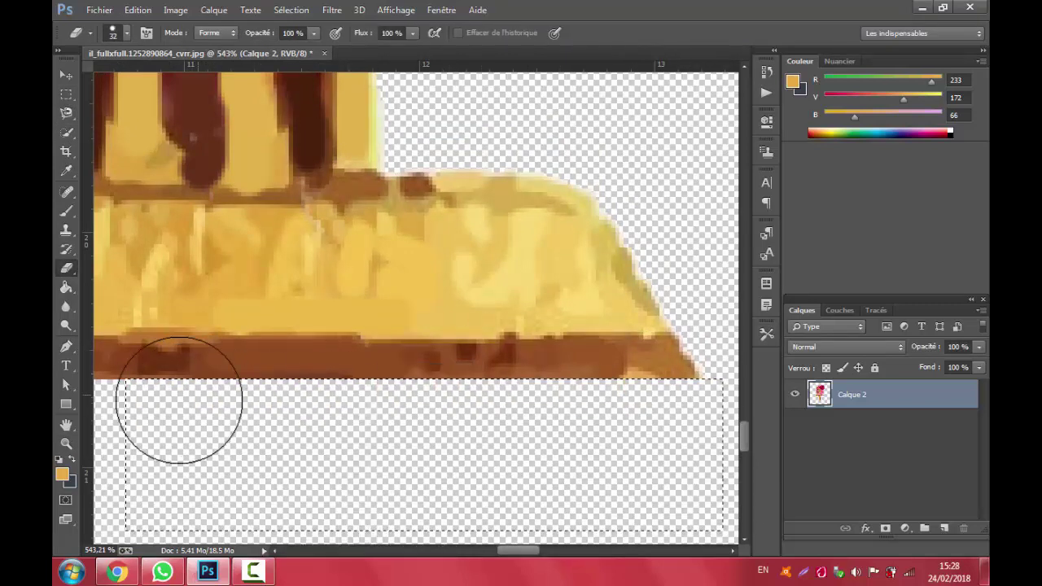
Deselect, inspect the cleaned edge up close, then zoom out to the whole cake.
{"action": "left_click", "coordinate": [285, 9]}
{"action": "left_click", "coordinate": [301, 38]}
{"action": "left_click", "coordinate": [66, 444]}
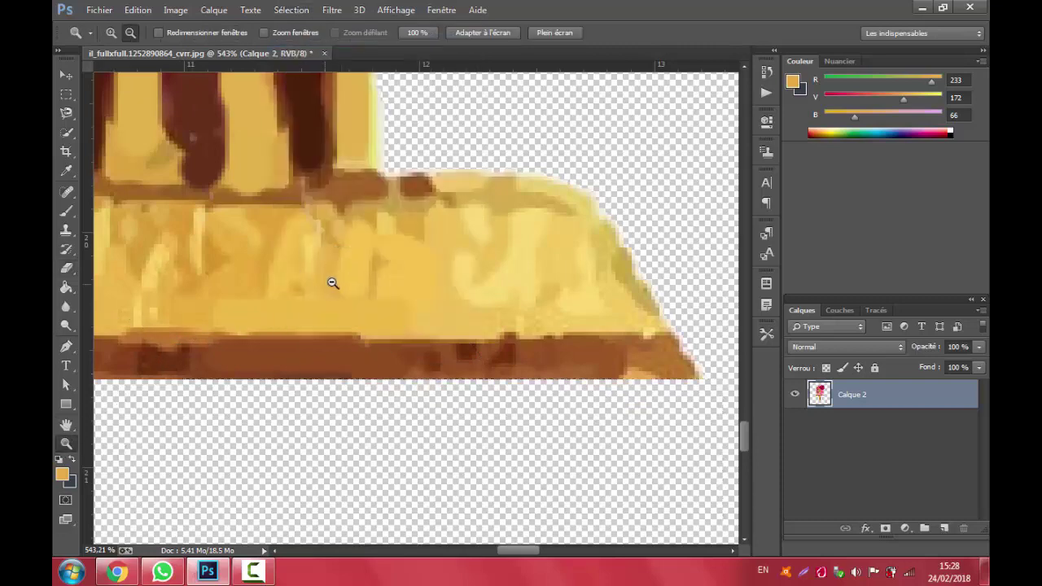
{"action": "left_click", "coordinate": [414, 248]}
{"action": "left_click", "coordinate": [228, 417], "text": "alt"}
{"action": "left_click", "coordinate": [476, 209], "text": "alt"}
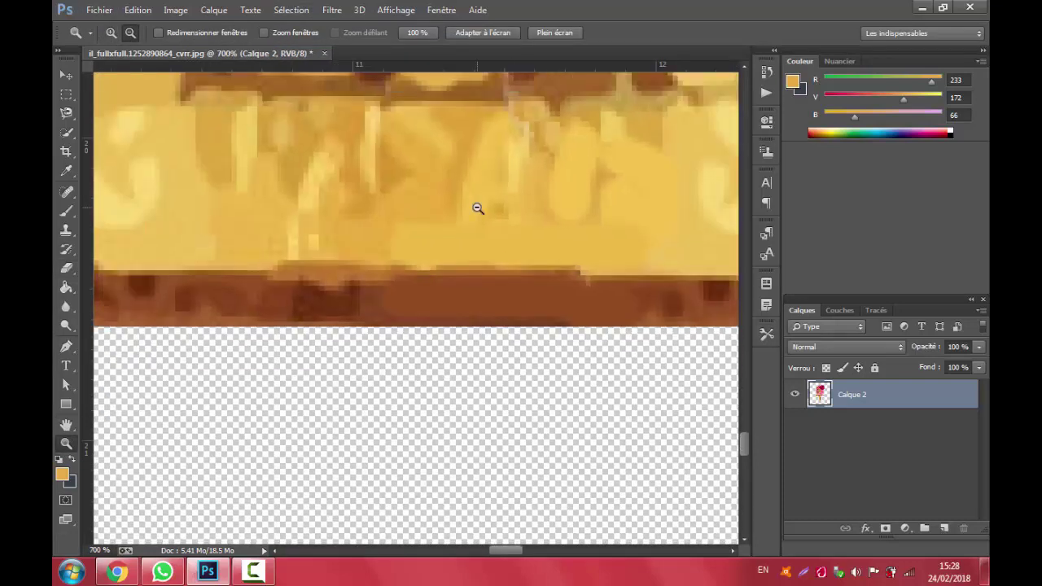
{"action": "left_click", "coordinate": [434, 256], "text": "alt"}
{"action": "left_click", "coordinate": [441, 258], "text": "alt"}
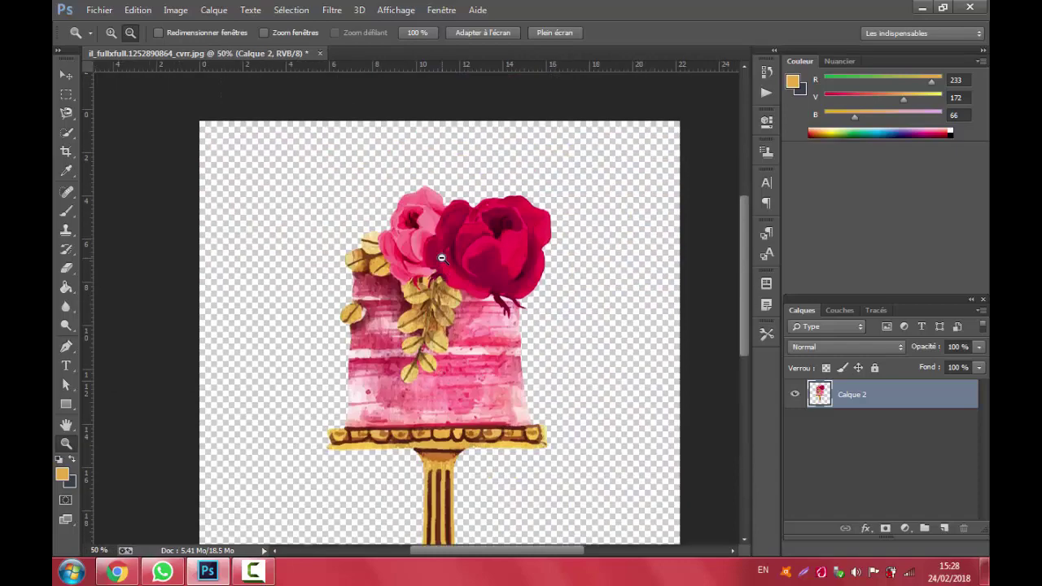
{"action": "left_click", "coordinate": [441, 258], "text": "alt"}
Re-export via Save for Web as PNG 'wathercolor logo', overwriting the existing file.
{"action": "left_click", "coordinate": [98, 10]}
{"action": "left_click", "coordinate": [177, 215]}
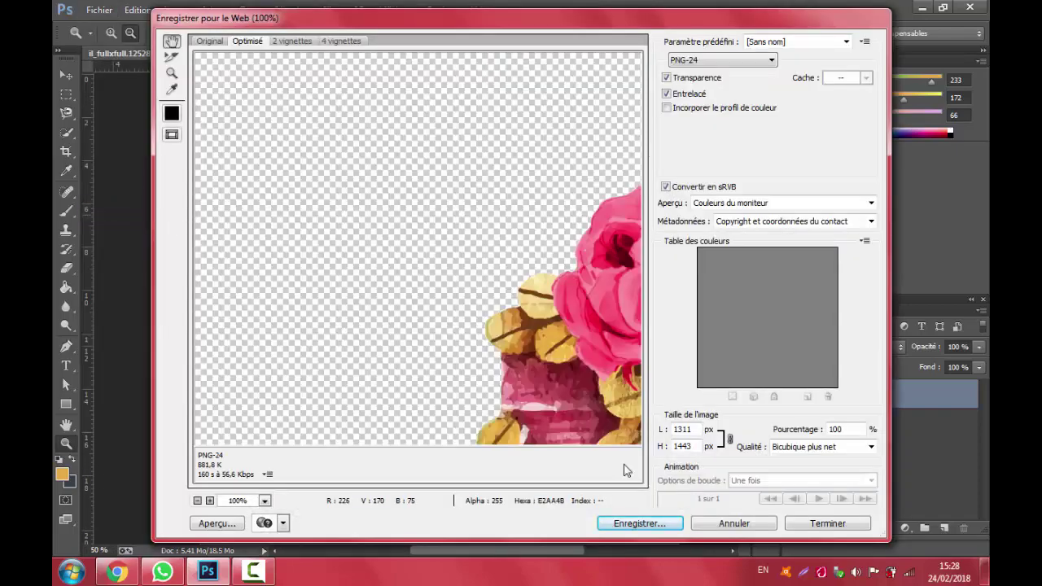
{"action": "left_click", "coordinate": [641, 524]}
{"action": "type", "text": "wathercolor logo"}
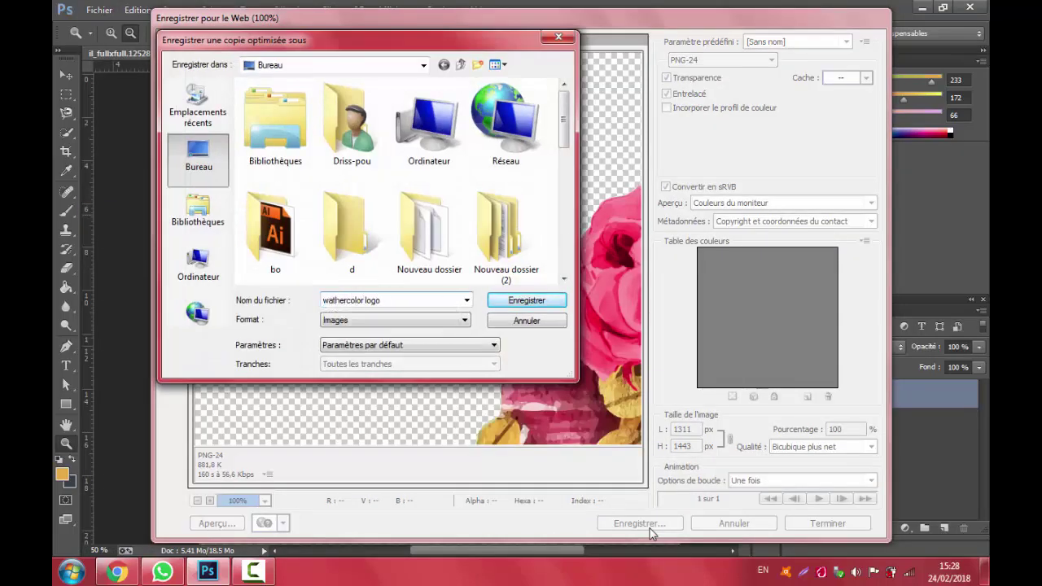
{"action": "key", "text": "Return"}
{"action": "key", "text": "Return"}
Preview the re-exported logo from the desktop and close the viewer.
{"action": "left_click", "coordinate": [922, 7]}
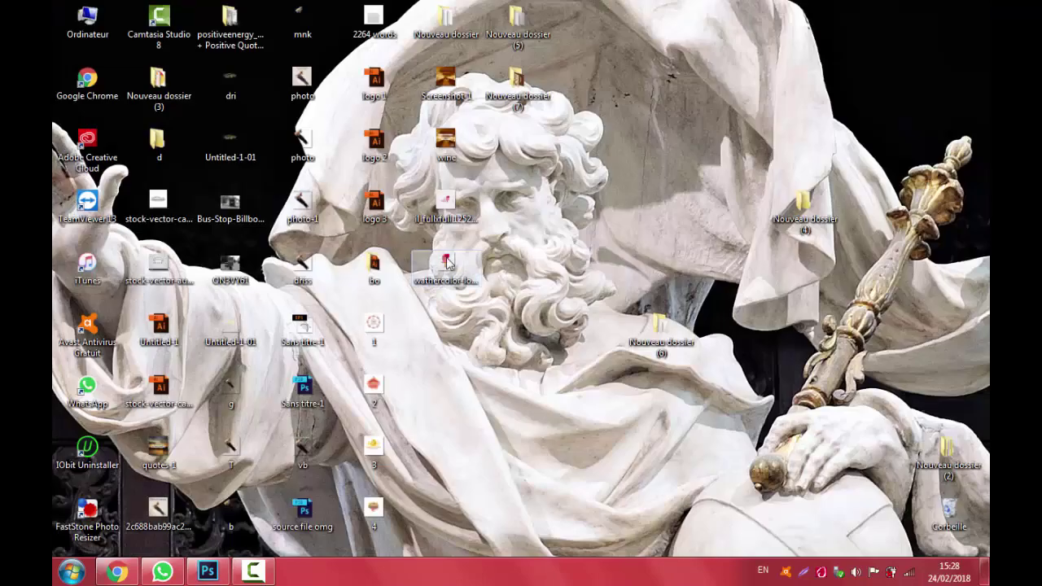
{"action": "double_click", "coordinate": [446, 261]}
{"action": "key", "text": "alt+F4"}
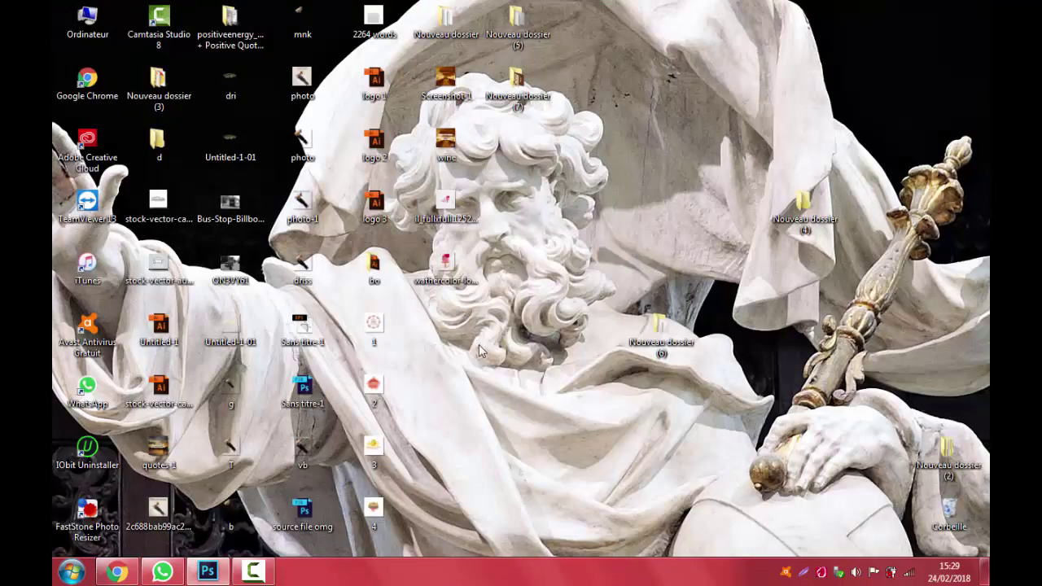